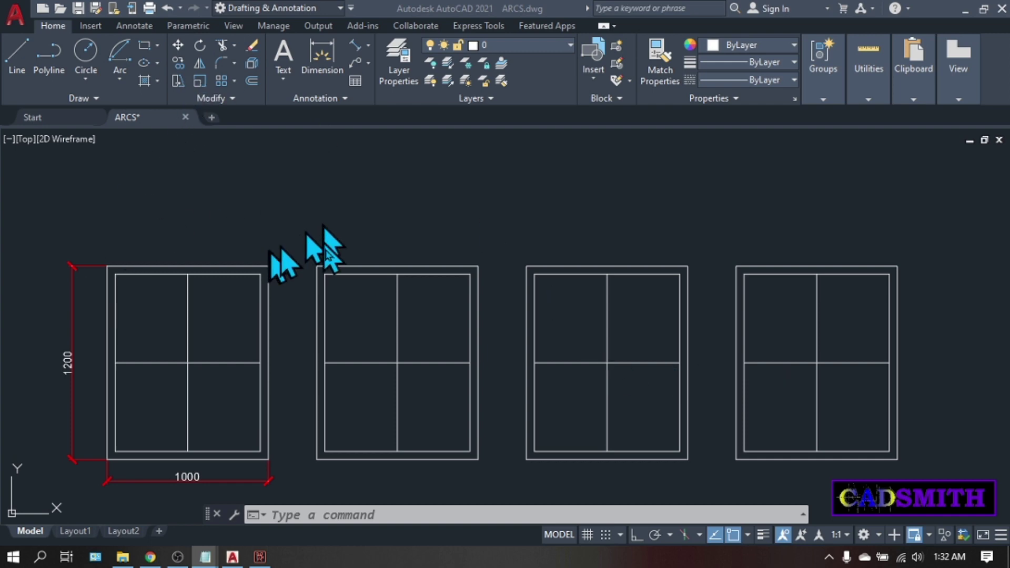
Open the Drawing Units dialog with UN and close it without changes.
{"action": "left_click", "coordinate": [888, 230]}
{"action": "type", "text": "UN"}
{"action": "key", "text": "Return"}
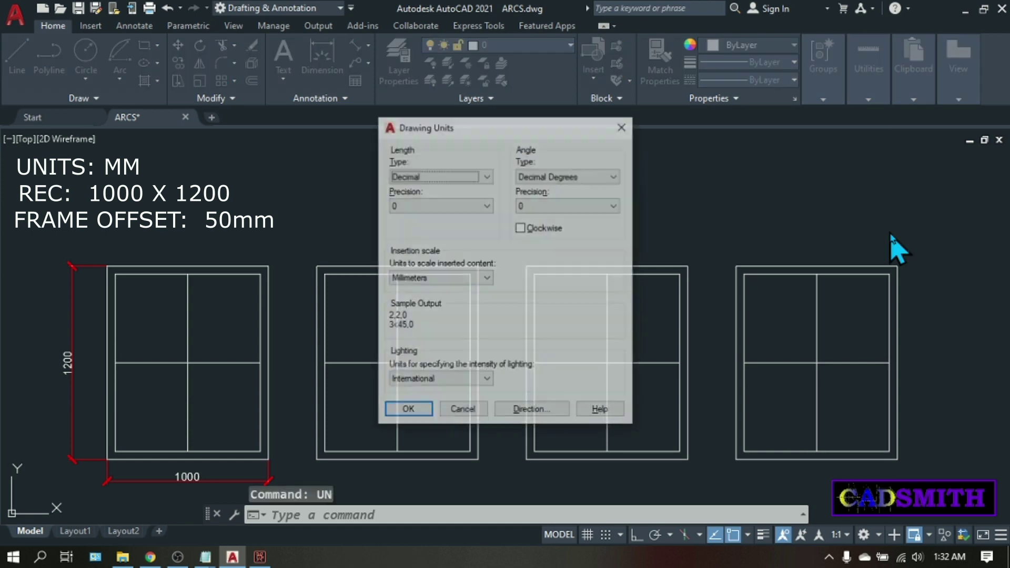
{"action": "left_click", "coordinate": [623, 127]}
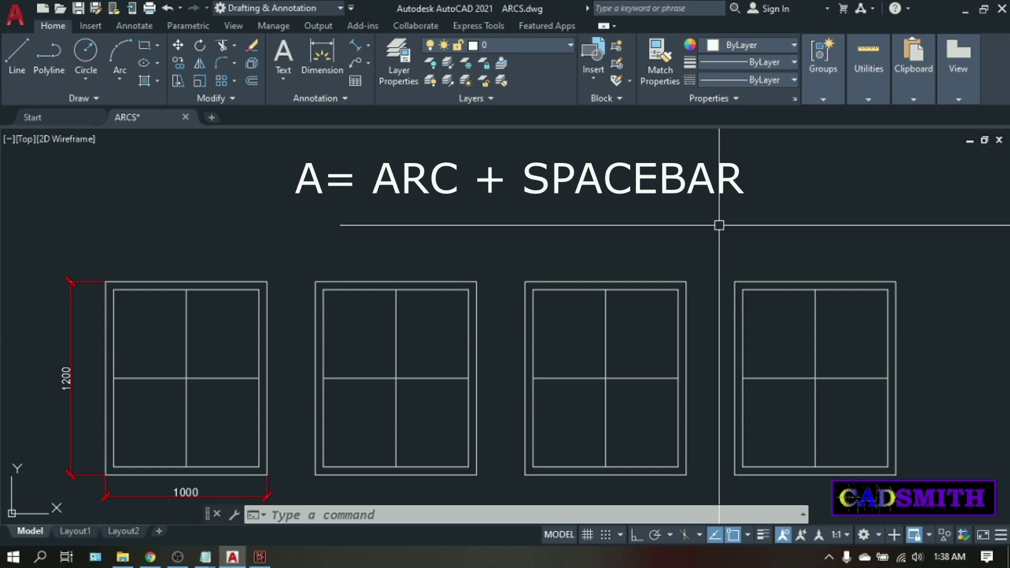
Draw a loose three-point arc above the second window frame.
{"action": "type", "text": "a"}
{"action": "key", "text": "space"}
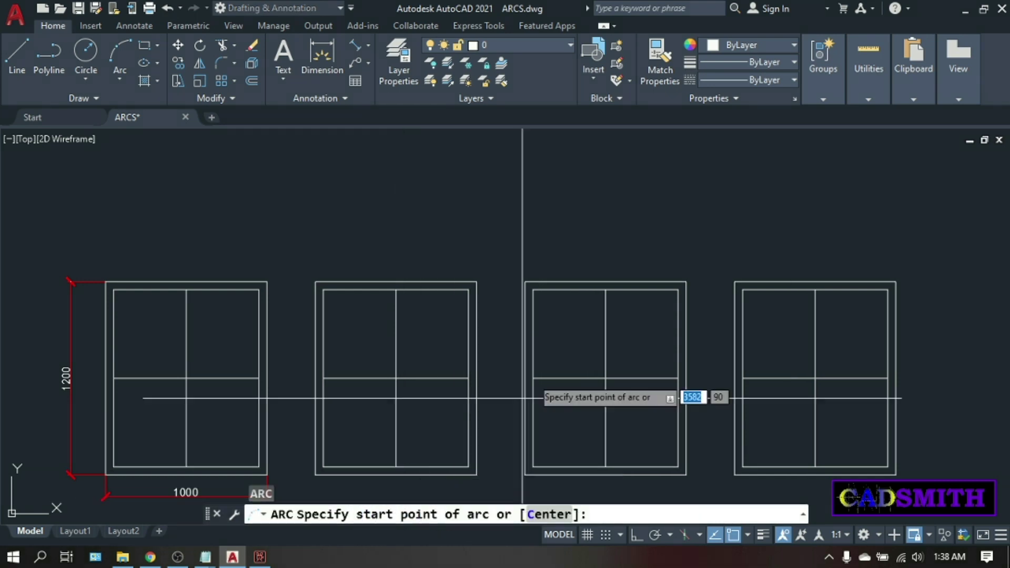
{"action": "left_click", "coordinate": [308, 233]}
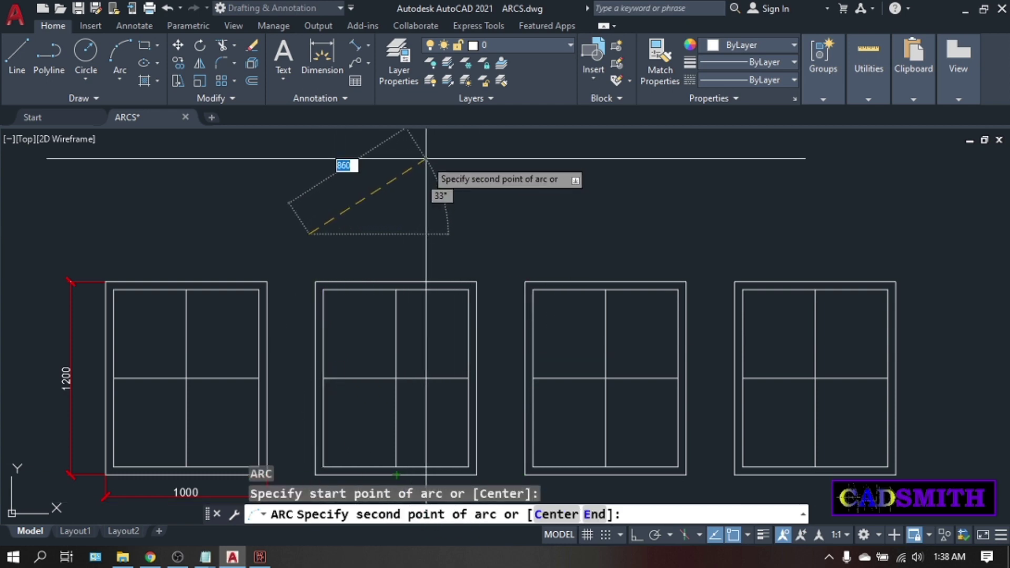
{"action": "left_click", "coordinate": [434, 157]}
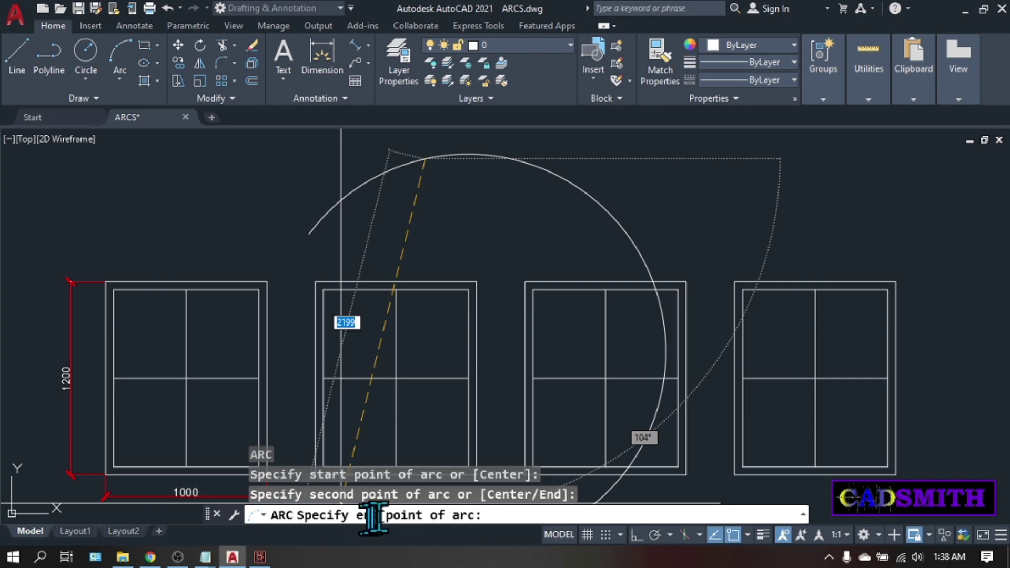
{"action": "left_click", "coordinate": [537, 235]}
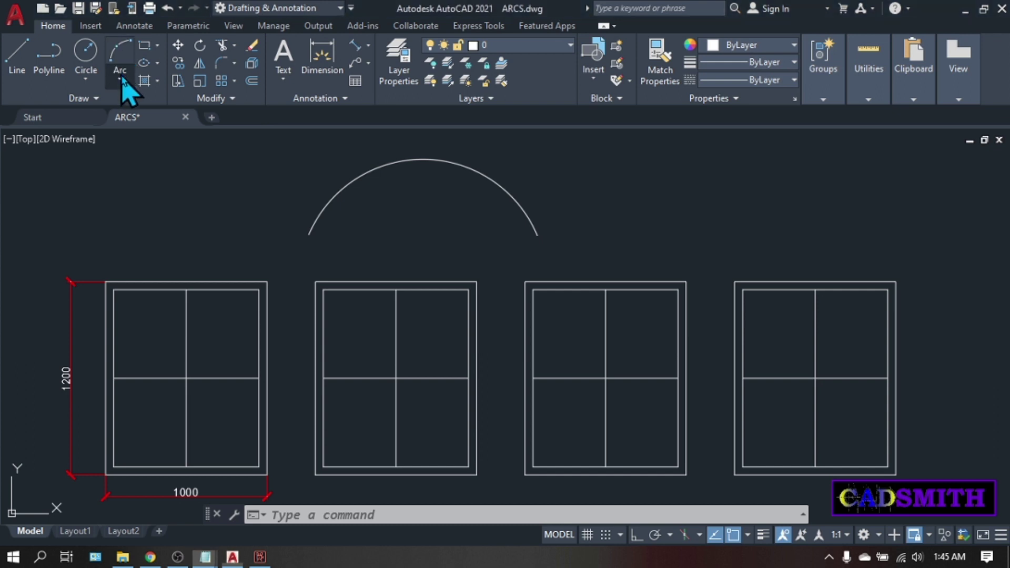
{"action": "left_click", "coordinate": [121, 80]}
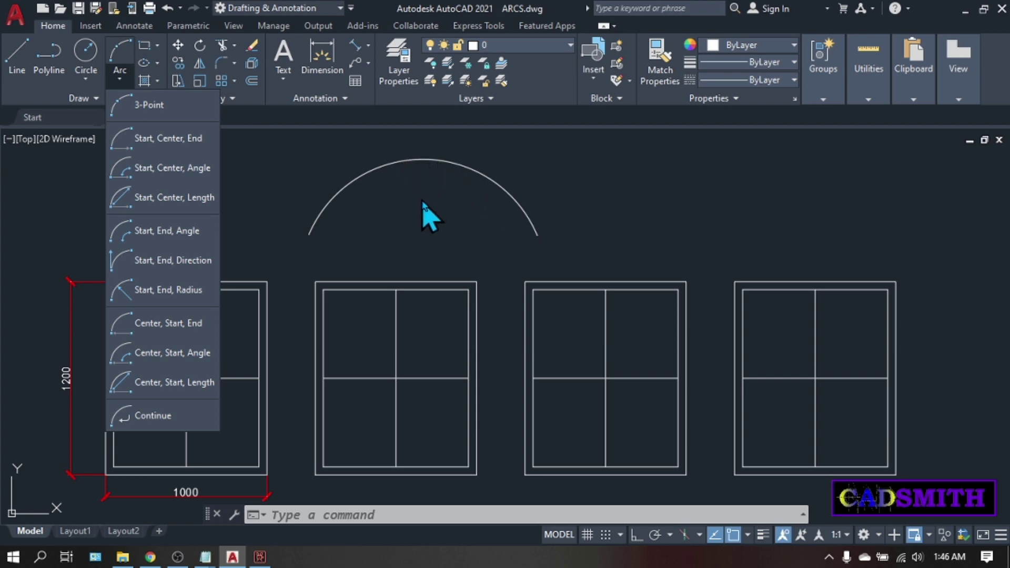
{"action": "left_click", "coordinate": [422, 203]}
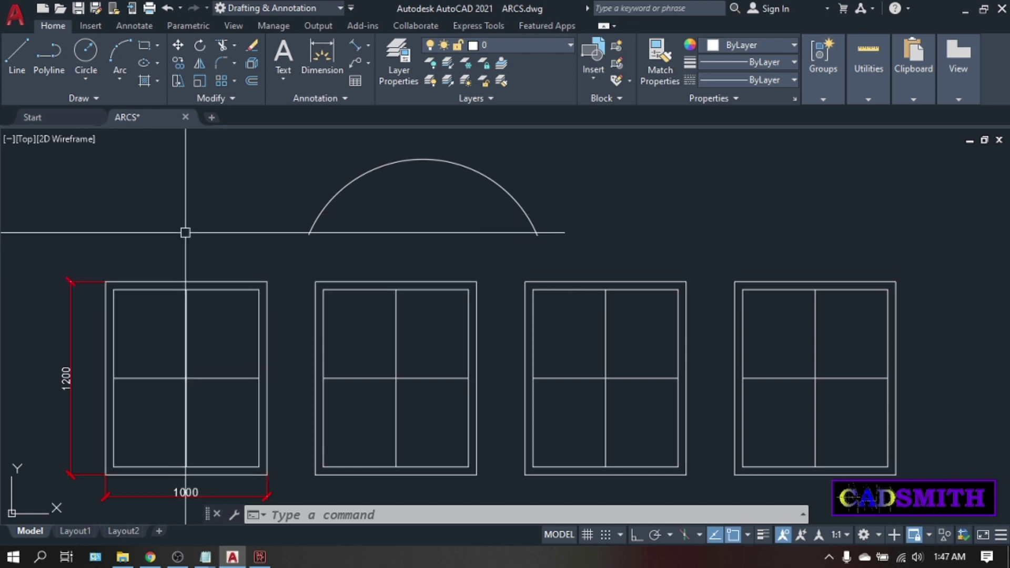
With Ortho on, draw a 300-unit vertical line up from the first frame's top-edge midpoint.
{"action": "type", "text": "l"}
{"action": "key", "text": "Return"}
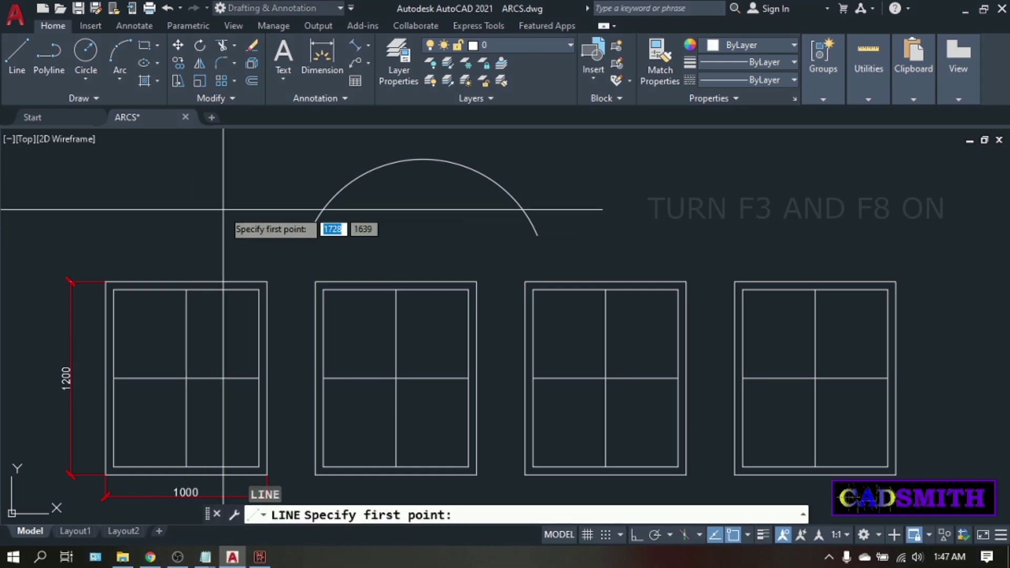
{"action": "left_click", "coordinate": [187, 289]}
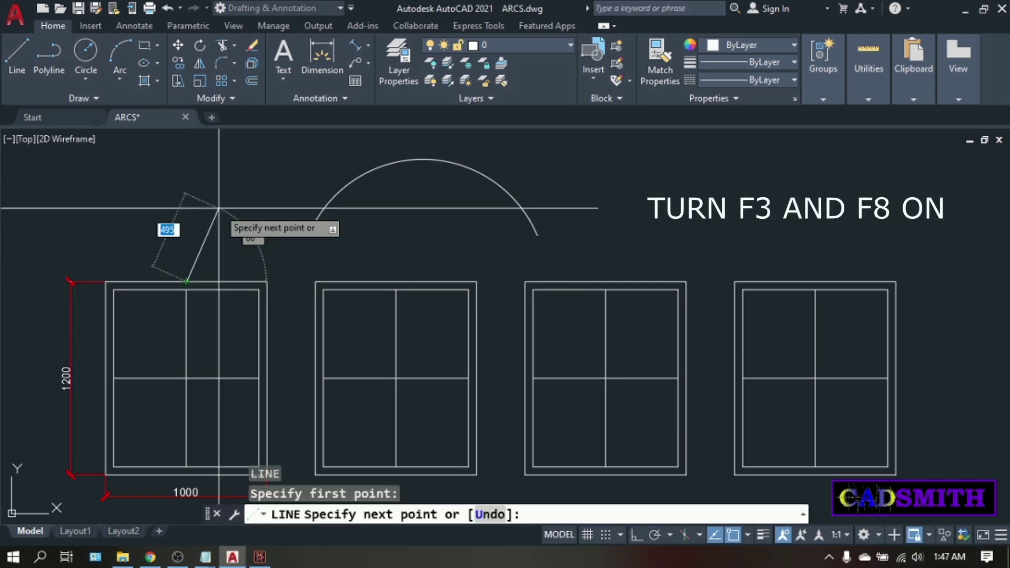
{"action": "key", "text": "F8"}
{"action": "type", "text": "300"}
{"action": "key", "text": "Return"}
{"action": "key", "text": "Return"}
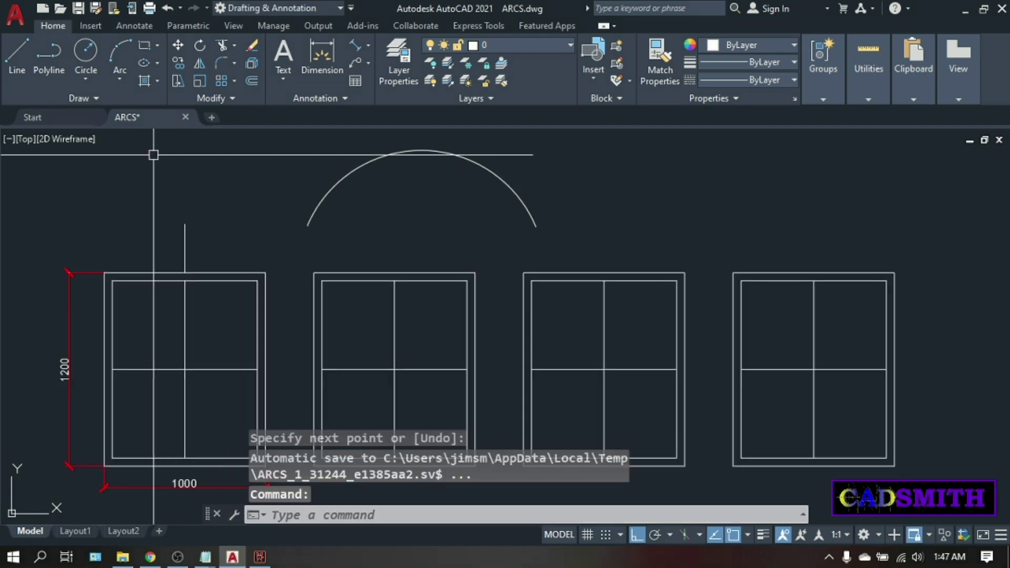
{"action": "left_click", "coordinate": [119, 80]}
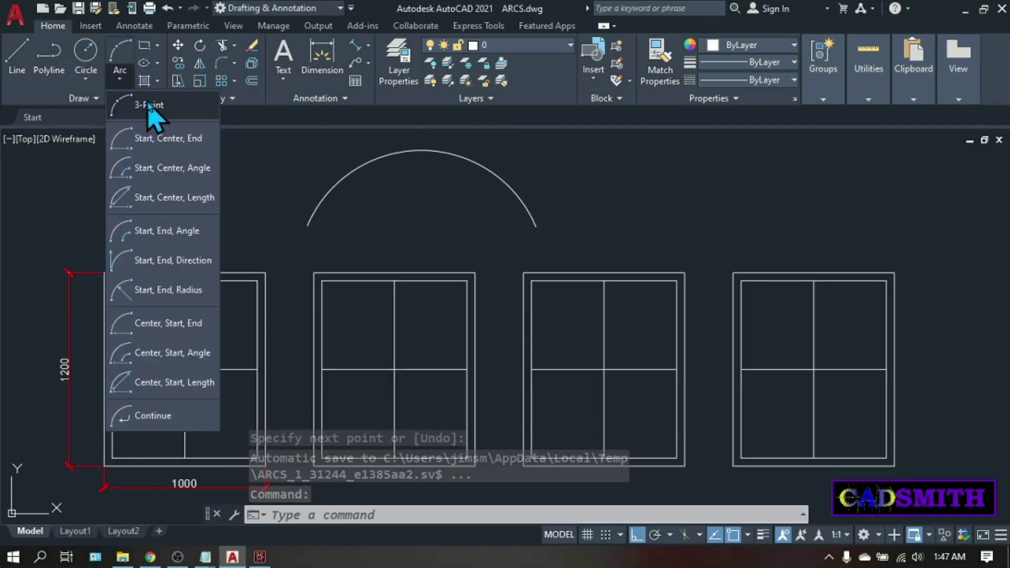
Draw a three-point arc over the first frame, from corner to corner through the guide line's top.
{"action": "left_click", "coordinate": [137, 104]}
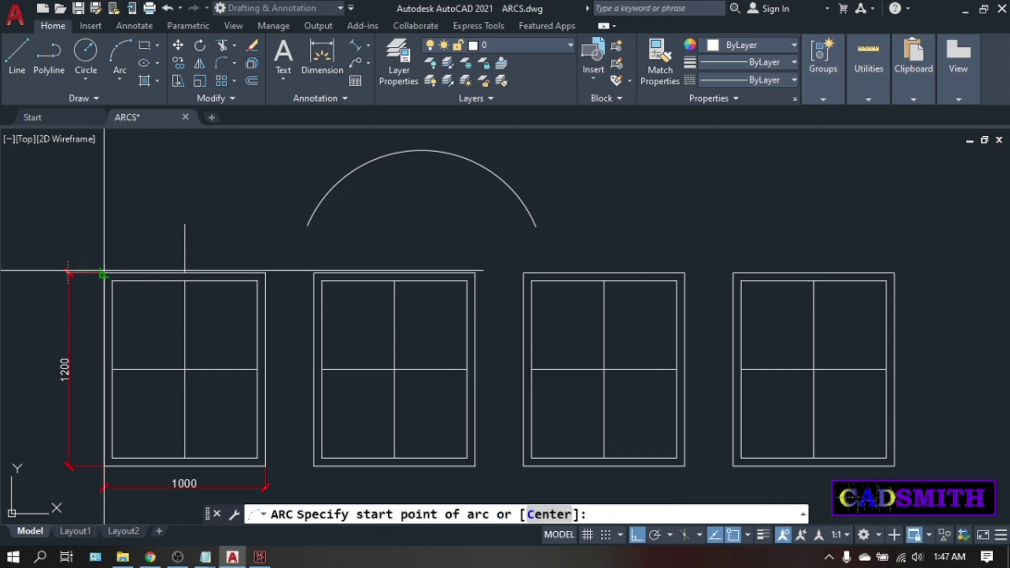
{"action": "left_click", "coordinate": [104, 272]}
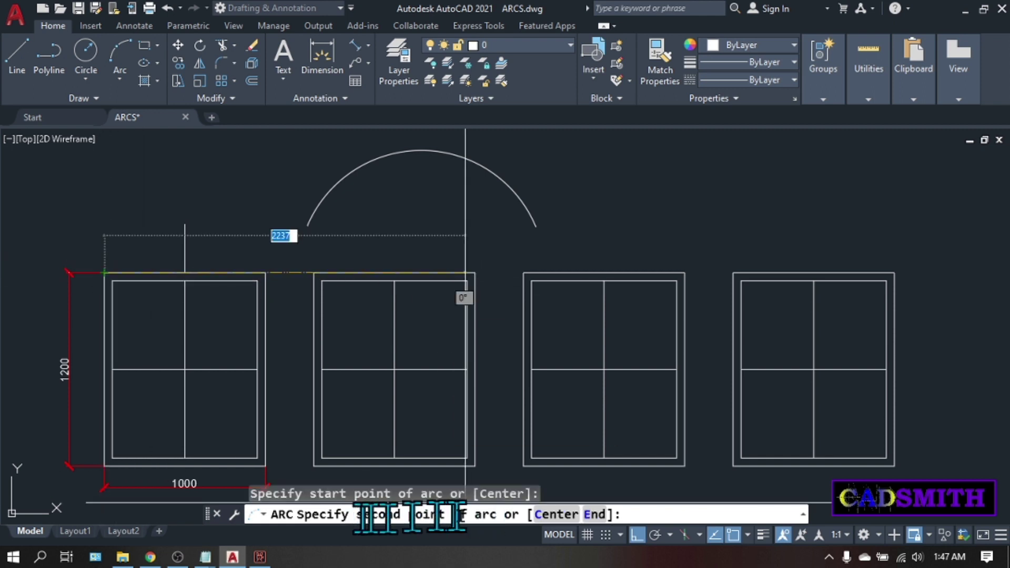
{"action": "left_click", "coordinate": [185, 224]}
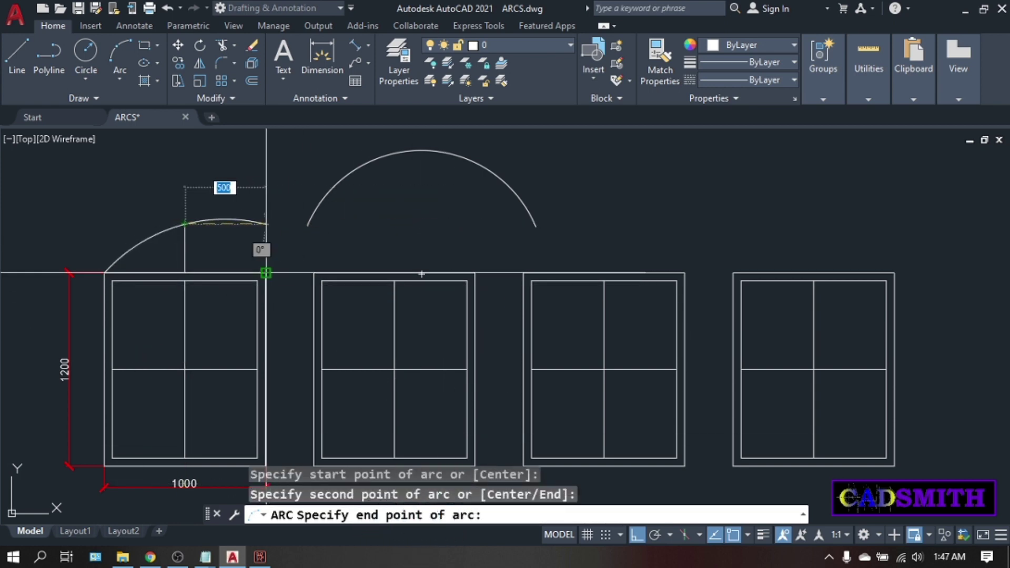
{"action": "left_click", "coordinate": [266, 273]}
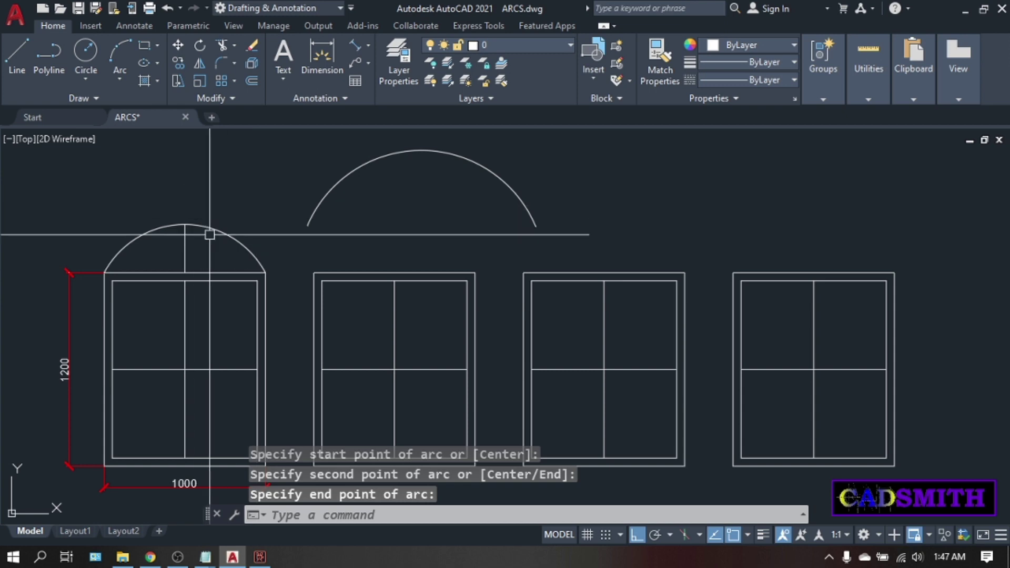
Erase the vertical guide line.
{"action": "left_click", "coordinate": [207, 257]}
{"action": "left_click", "coordinate": [182, 239]}
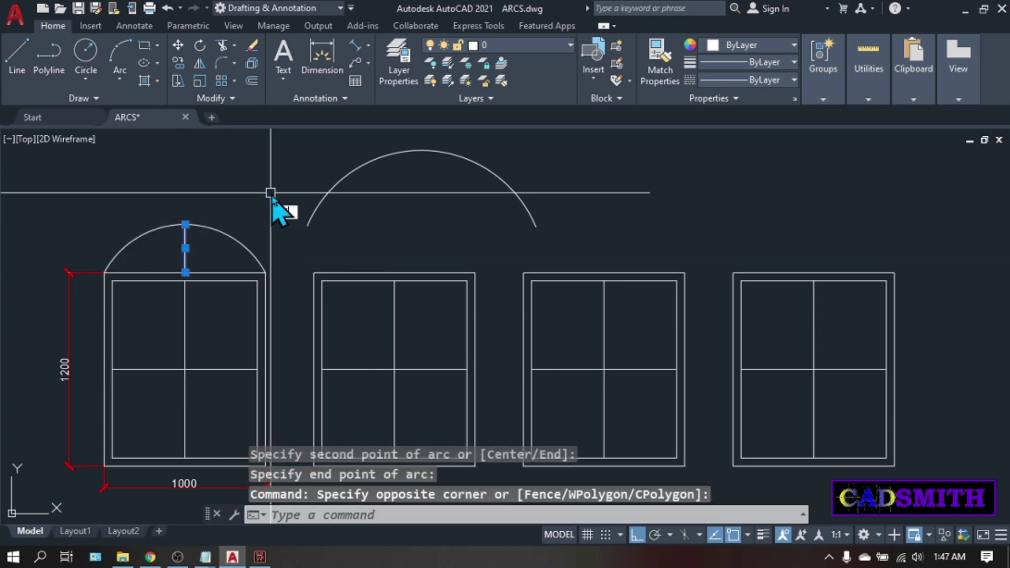
{"action": "type", "text": "E"}
{"action": "key", "text": "Return"}
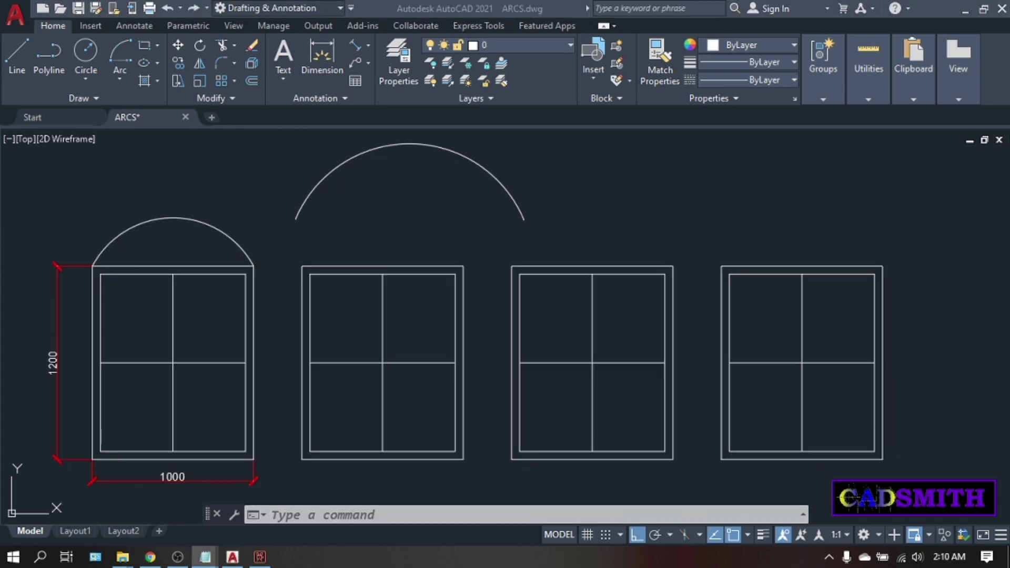
Crossing-select the loose arc above the second frame and erase it.
{"action": "left_click", "coordinate": [120, 80]}
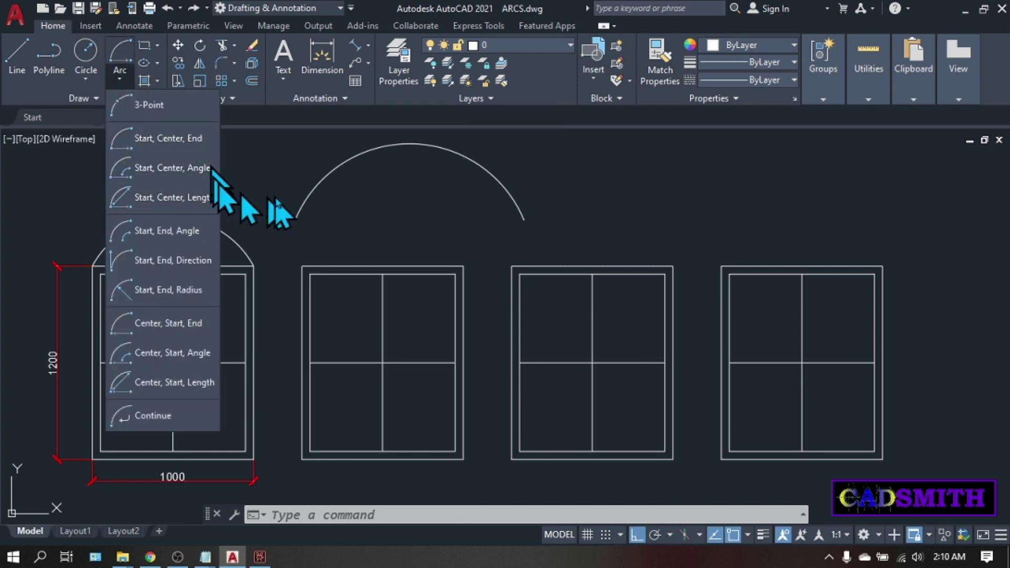
{"action": "left_click", "coordinate": [342, 179]}
{"action": "left_click", "coordinate": [311, 158]}
{"action": "type", "text": "E"}
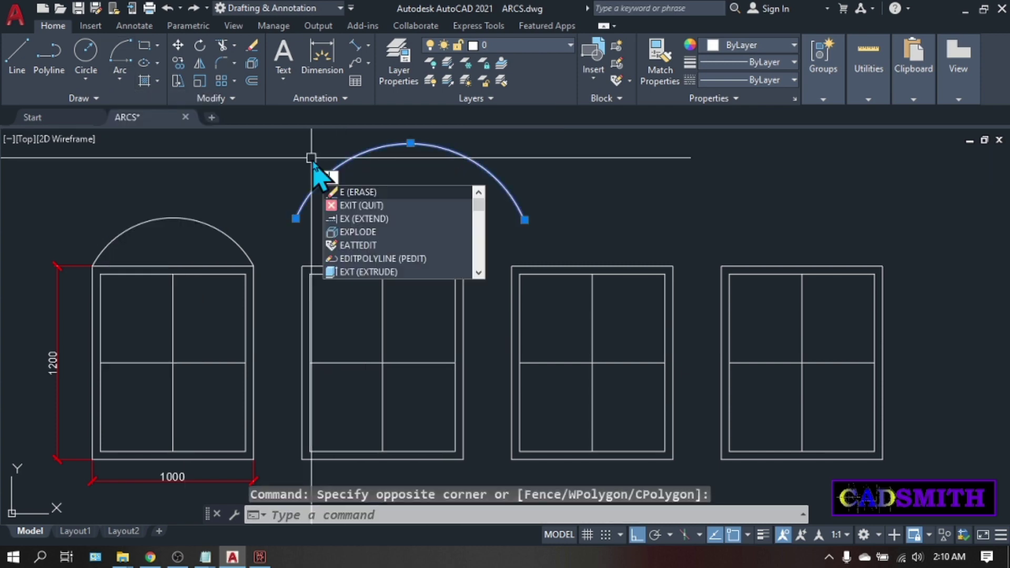
{"action": "key", "text": "Return"}
{"action": "left_click", "coordinate": [311, 157]}
{"action": "left_click", "coordinate": [120, 79]}
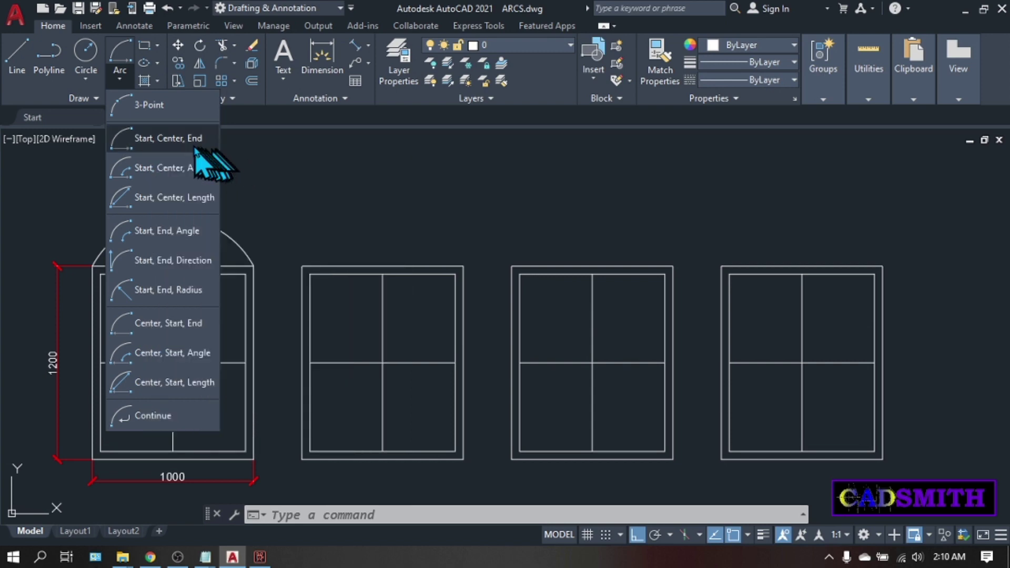
Draw a Start, Center, End arc over the second frame, from top-left to top-right corner, centred on the top midpoint.
{"action": "left_click", "coordinate": [154, 145]}
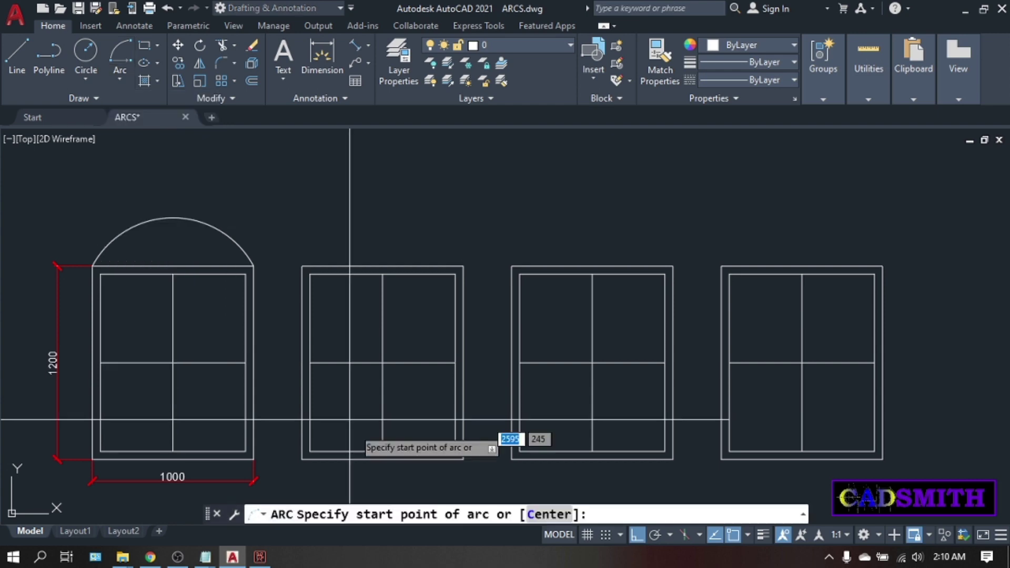
{"action": "left_click", "coordinate": [302, 266]}
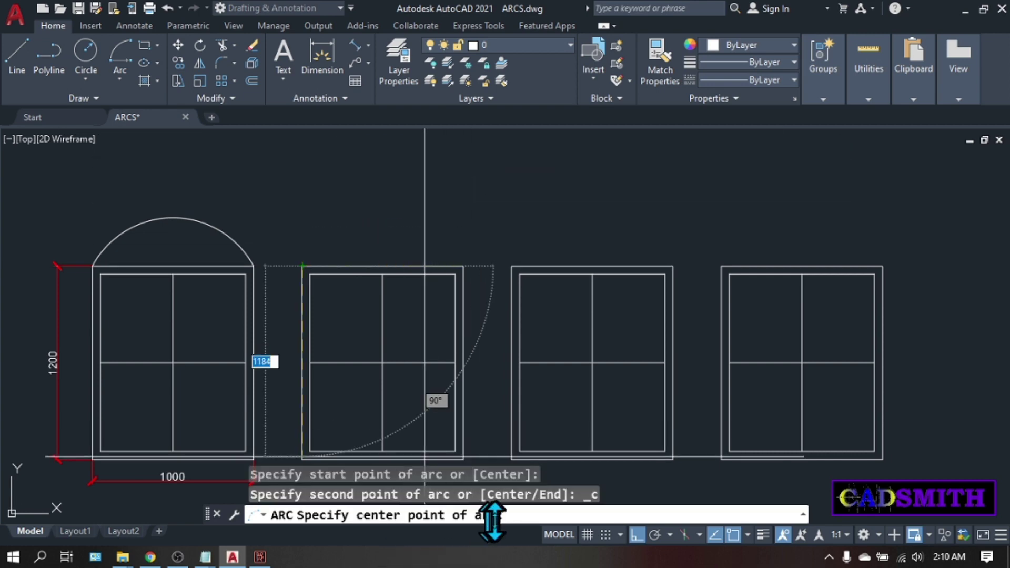
{"action": "left_click", "coordinate": [383, 266]}
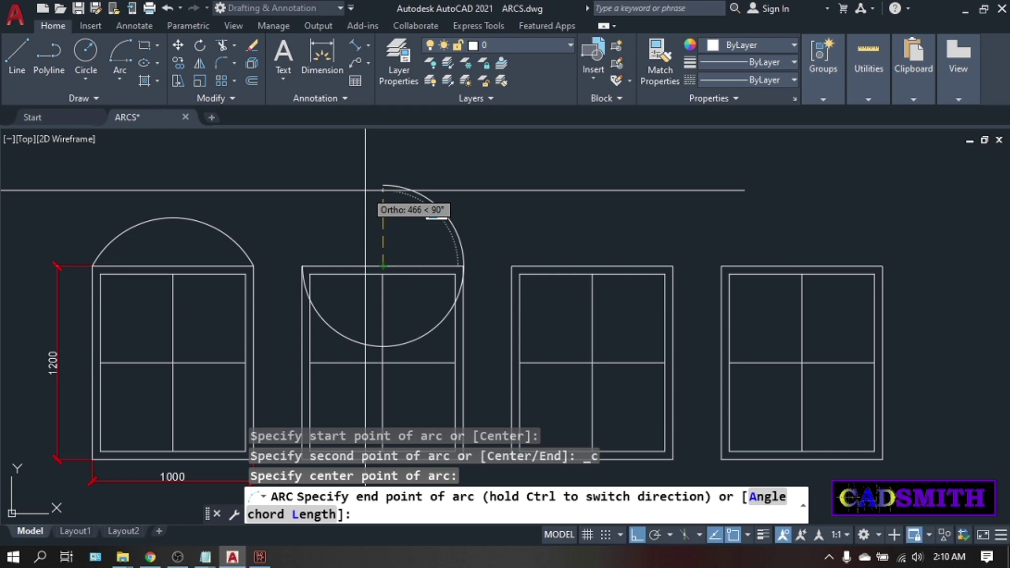
{"action": "key", "text": "F8"}
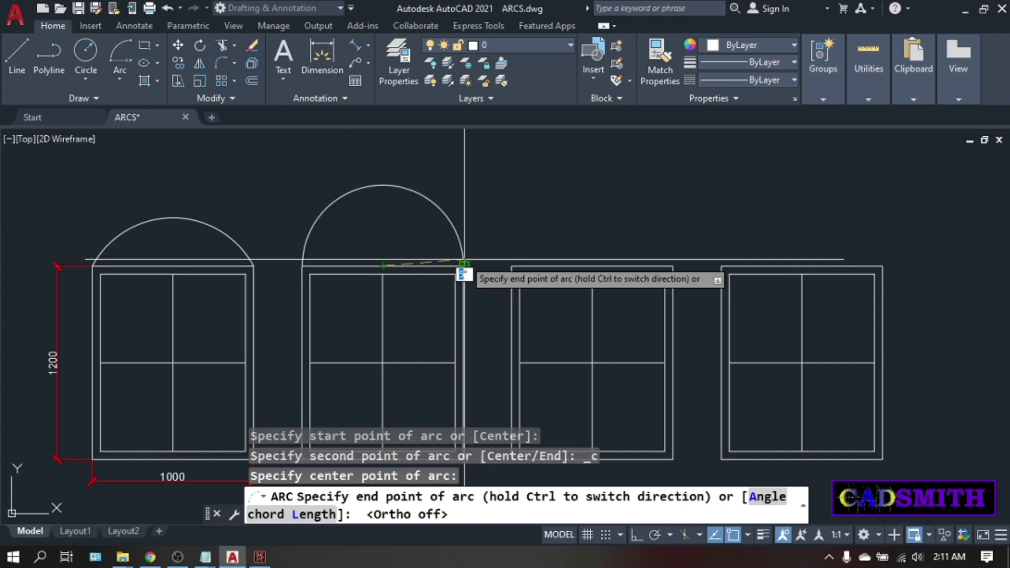
{"action": "left_click", "coordinate": [463, 267]}
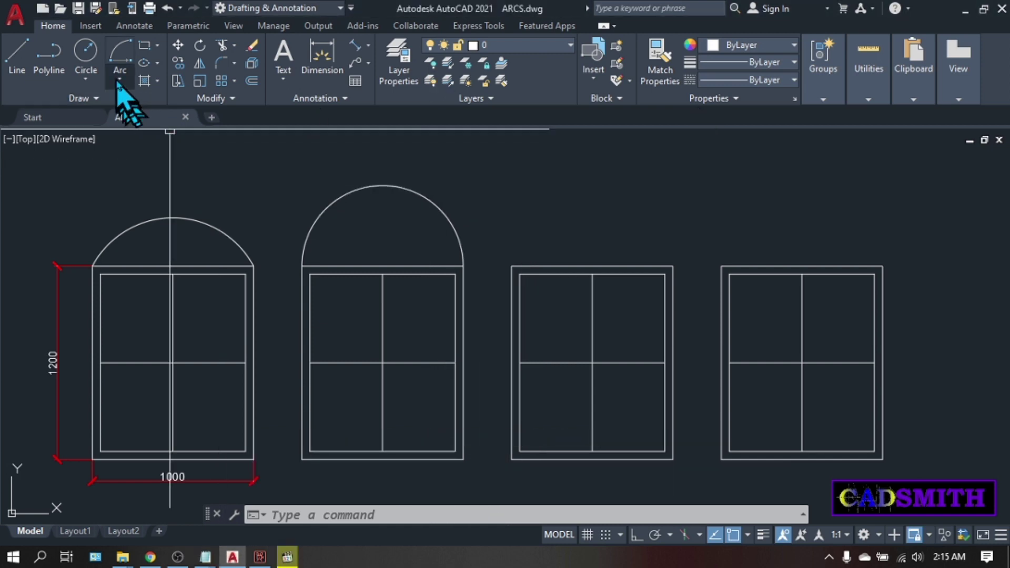
{"action": "left_click", "coordinate": [119, 80]}
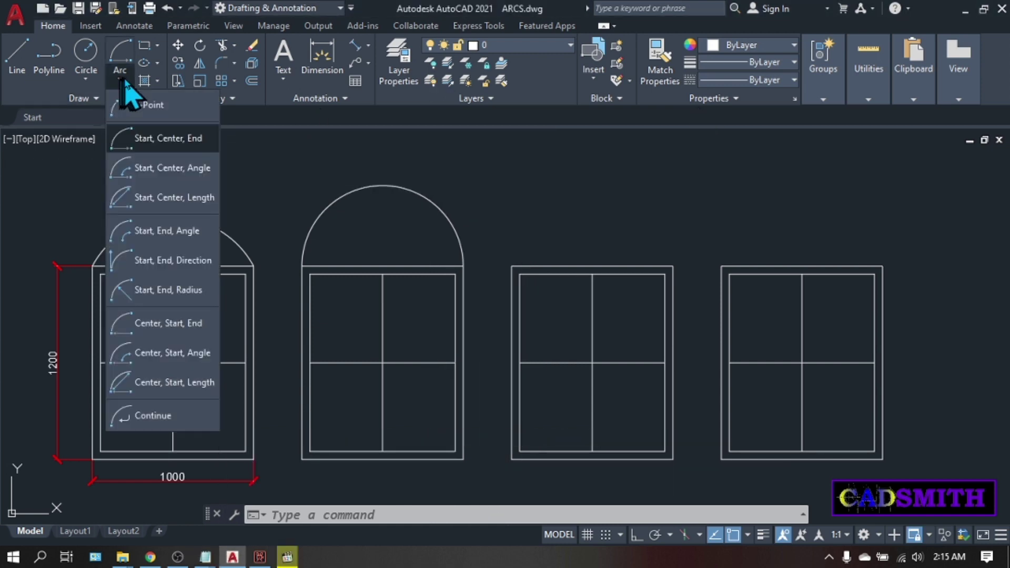
Draw a 120° Start, Center, Angle arc from the third frame's top-right corner, centred on its top midpoint.
{"action": "left_click", "coordinate": [213, 169]}
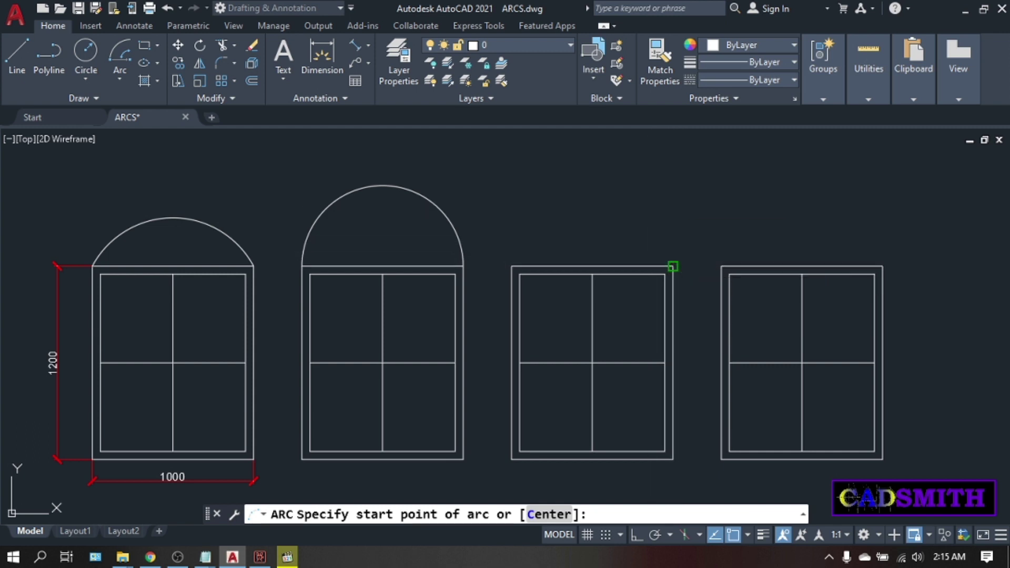
{"action": "left_click", "coordinate": [673, 266]}
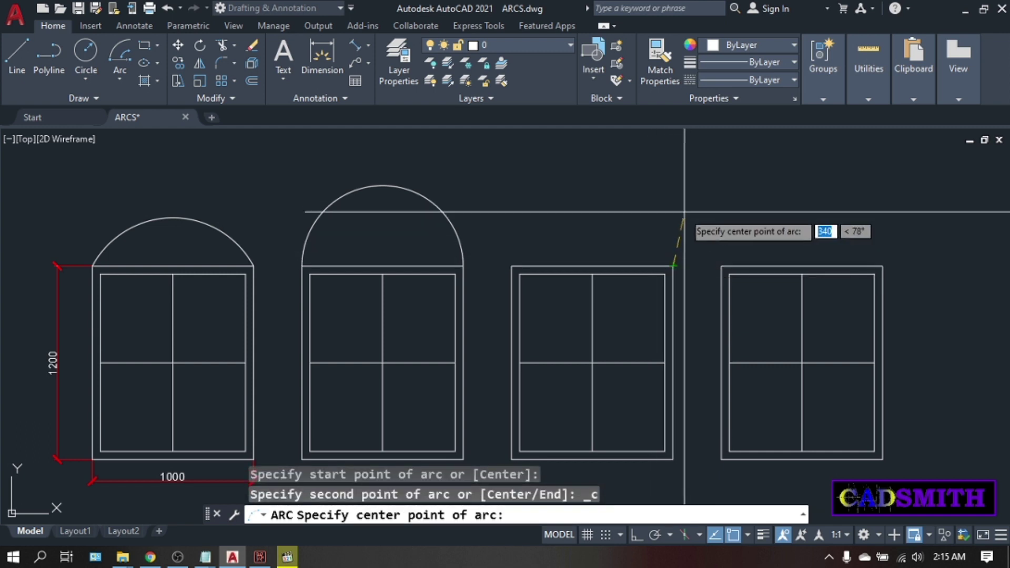
{"action": "left_click", "coordinate": [592, 266]}
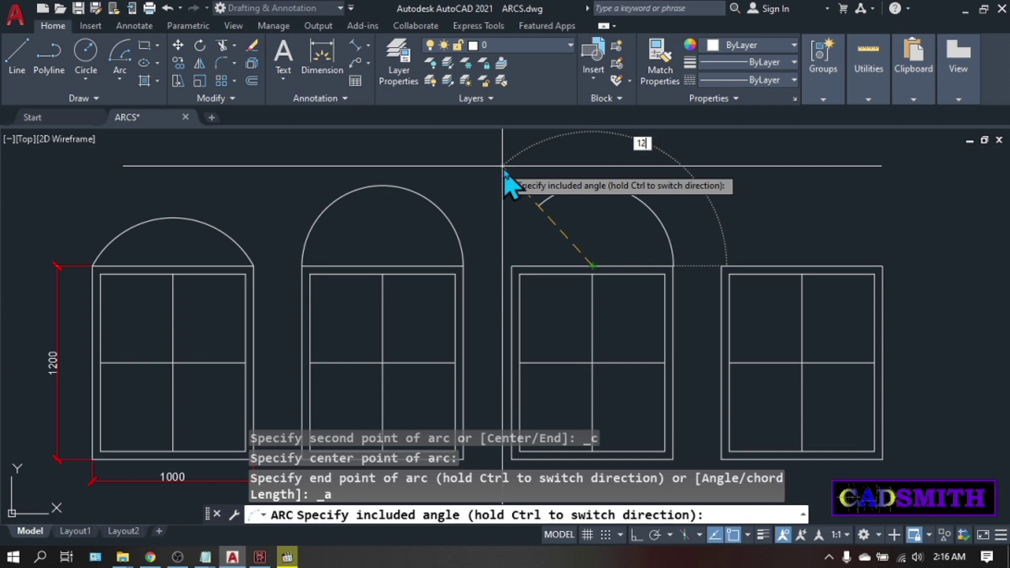
{"action": "key", "text": "Return"}
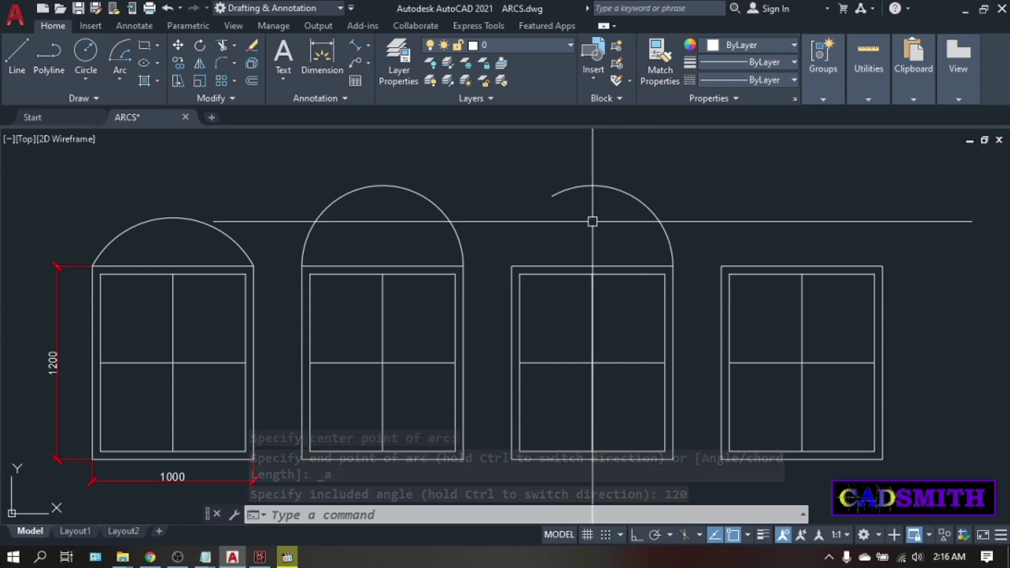
{"action": "type", "text": "l"}
{"action": "key", "text": "Return"}
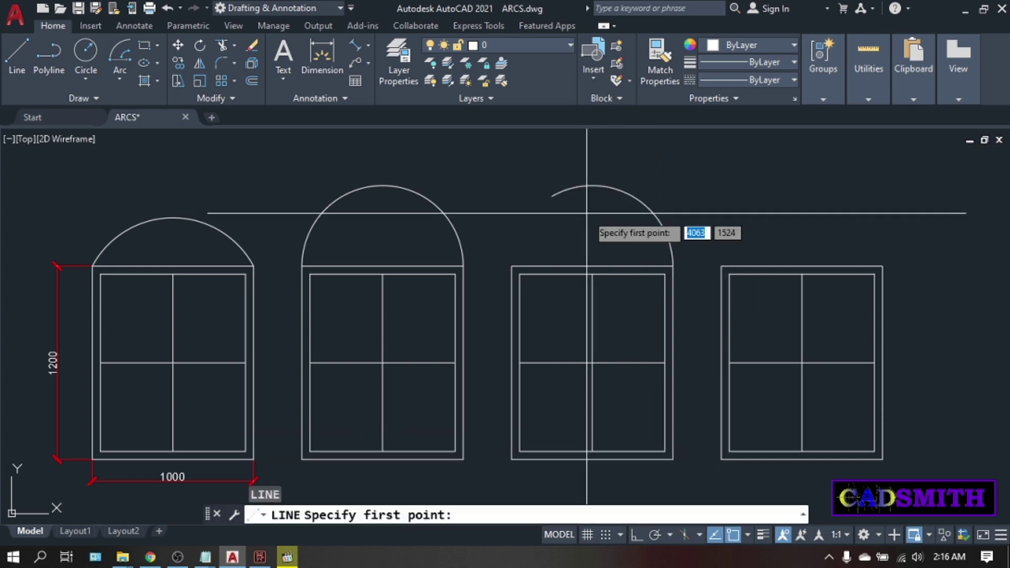
Draw a 500-long radius line from the third frame's top-edge midpoint.
{"action": "left_click", "coordinate": [592, 266]}
{"action": "key", "text": "Return"}
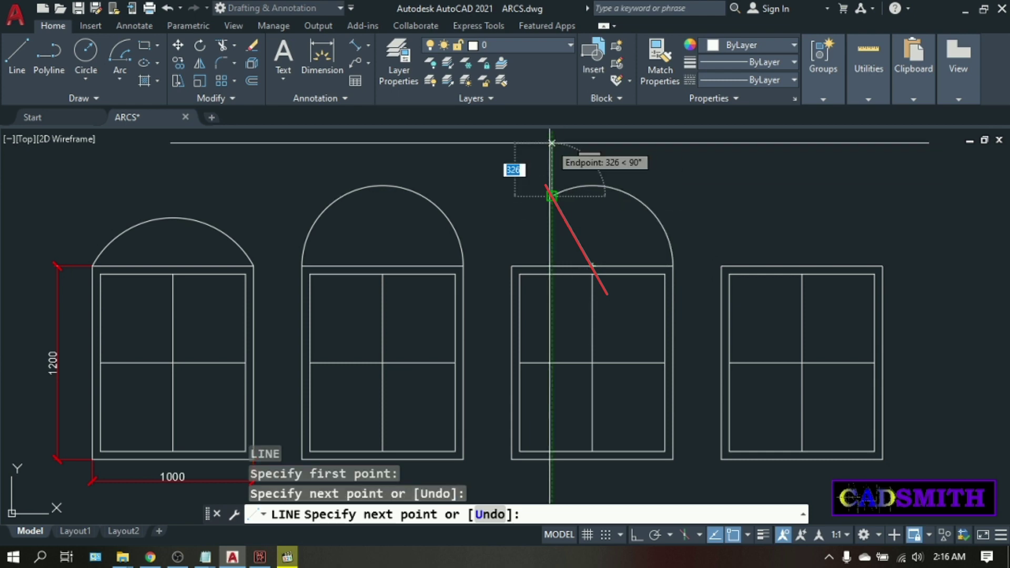
{"action": "key", "text": "Return"}
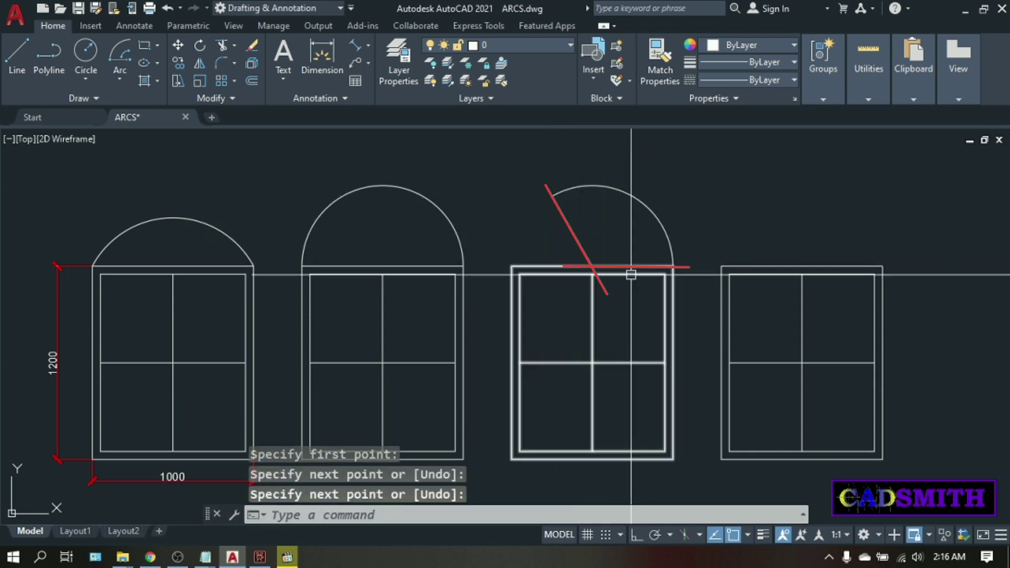
Add a 120° angular dimension between the radius line and the frame's top edge.
{"action": "left_click", "coordinate": [368, 45]}
{"action": "left_click", "coordinate": [388, 135]}
{"action": "left_click", "coordinate": [581, 234]}
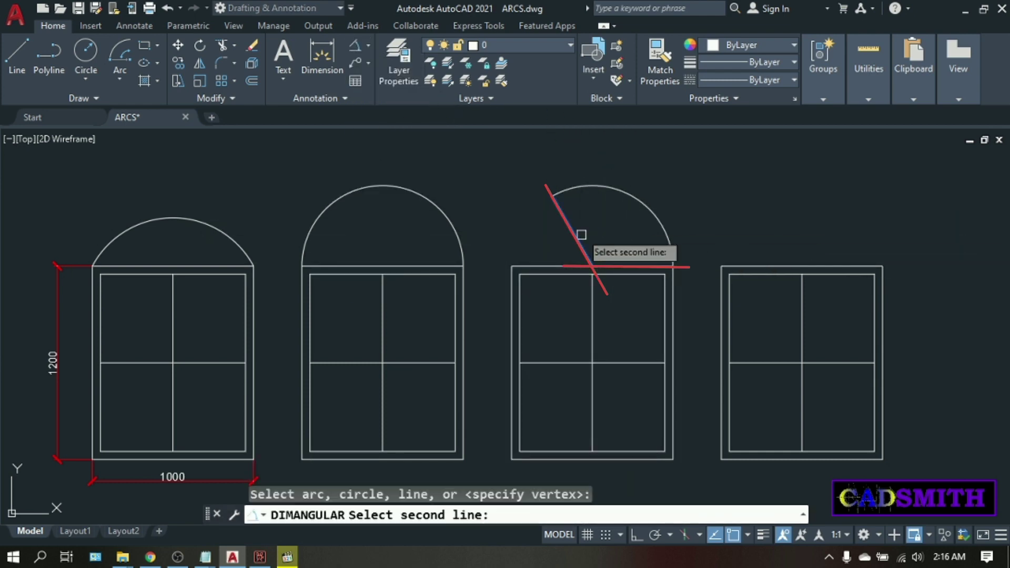
{"action": "left_click", "coordinate": [622, 265]}
{"action": "left_click", "coordinate": [610, 235]}
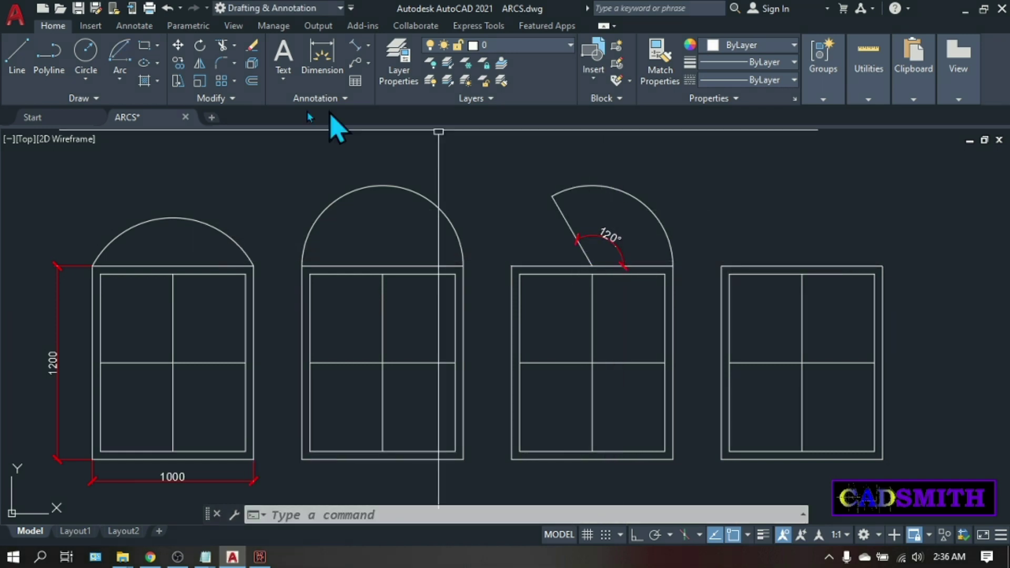
{"action": "left_click", "coordinate": [120, 79]}
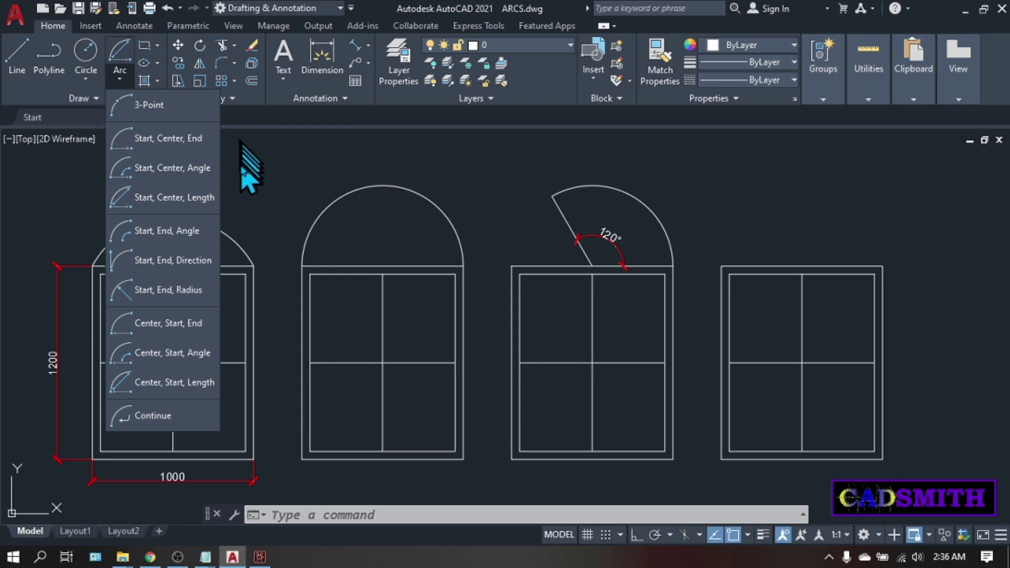
Draw a Start, Center, Length arc with a 700 chord from the fourth frame's top-right corner, centred on its top midpoint.
{"action": "left_click", "coordinate": [158, 199]}
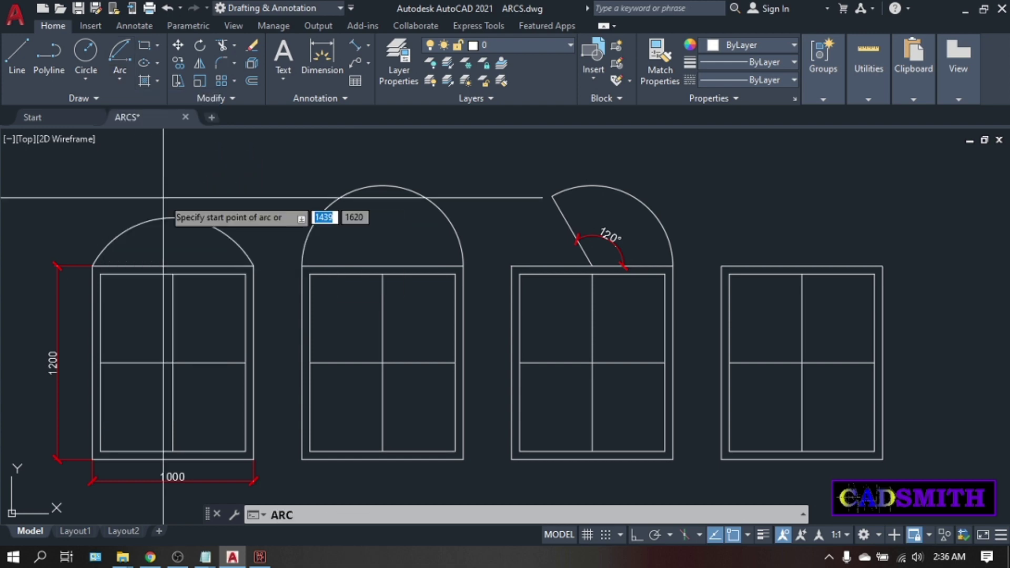
{"action": "left_click", "coordinate": [883, 266]}
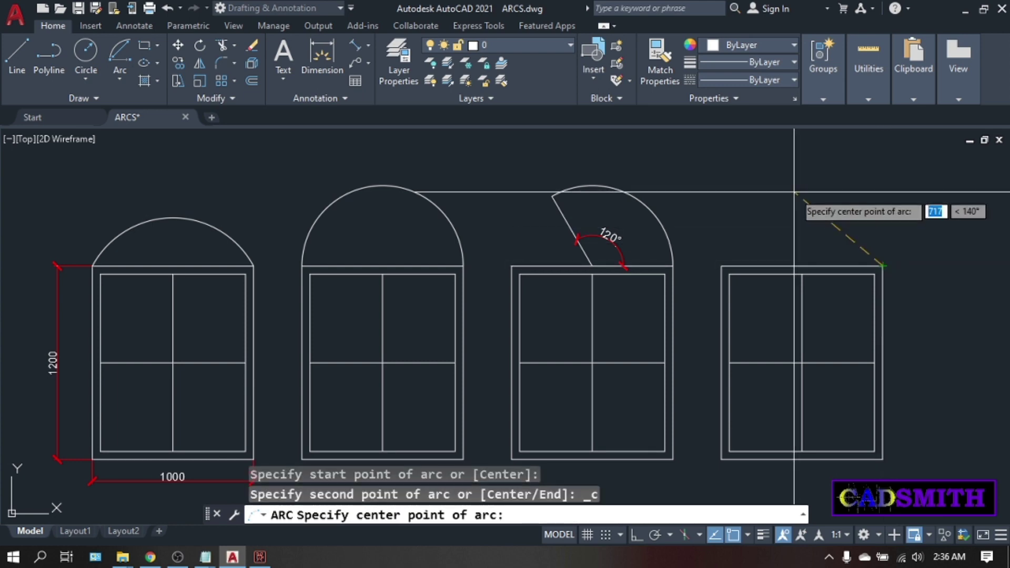
{"action": "left_click", "coordinate": [802, 266]}
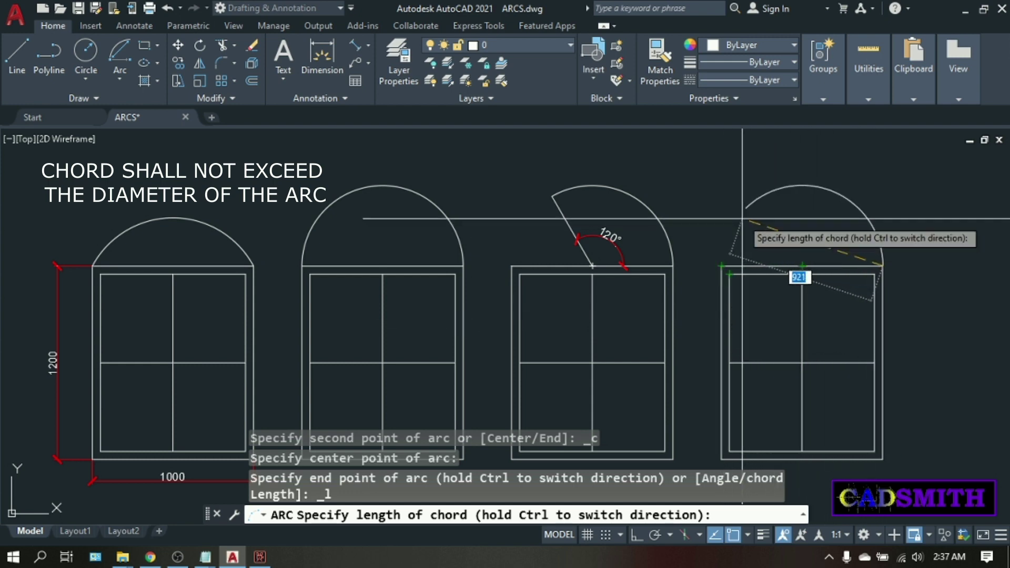
{"action": "type", "text": "700"}
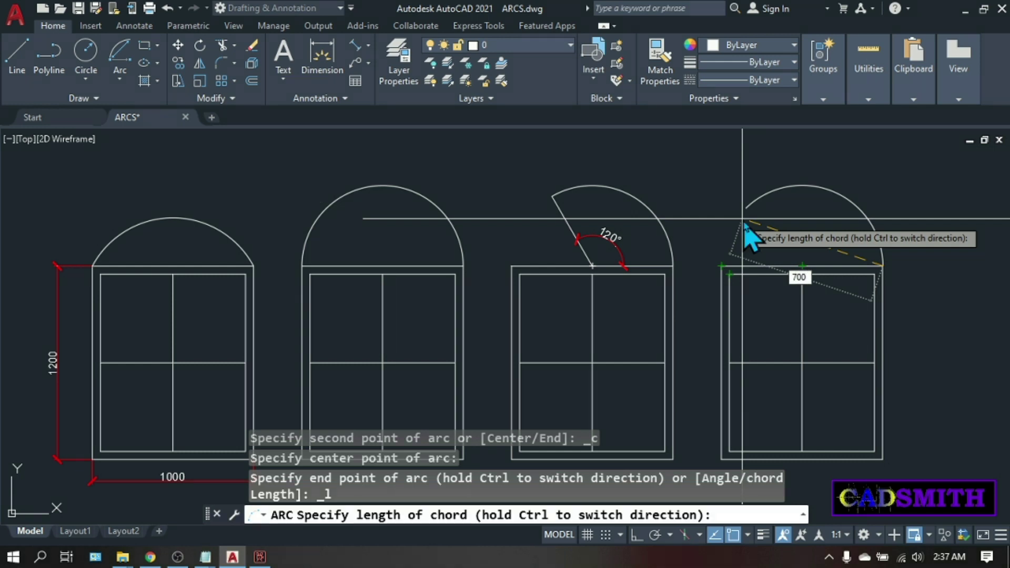
{"action": "key", "text": "Return"}
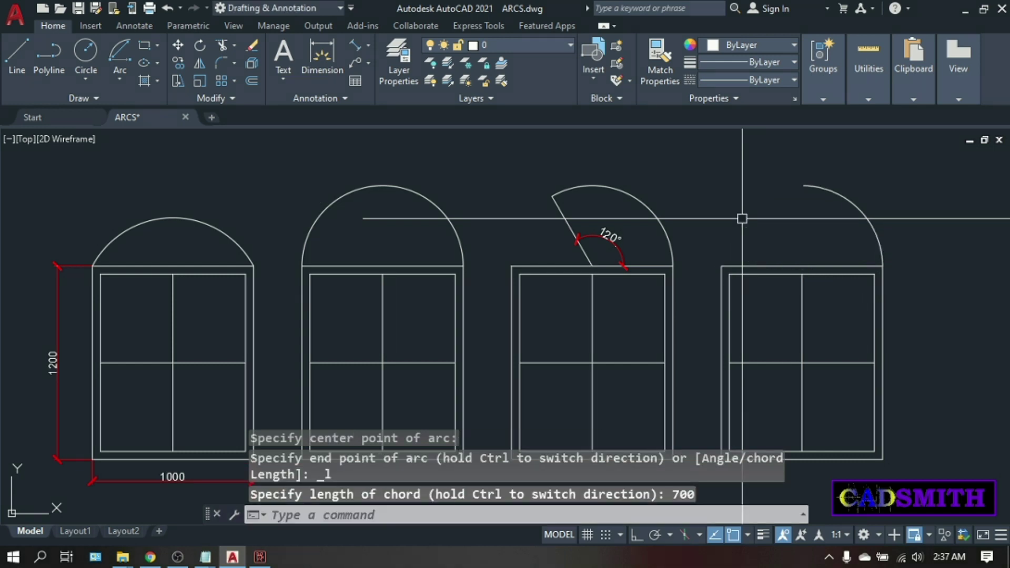
Place a 700 aligned dimension beside the fourth arc's chord endpoints.
{"action": "right_click", "coordinate": [899, 216]}
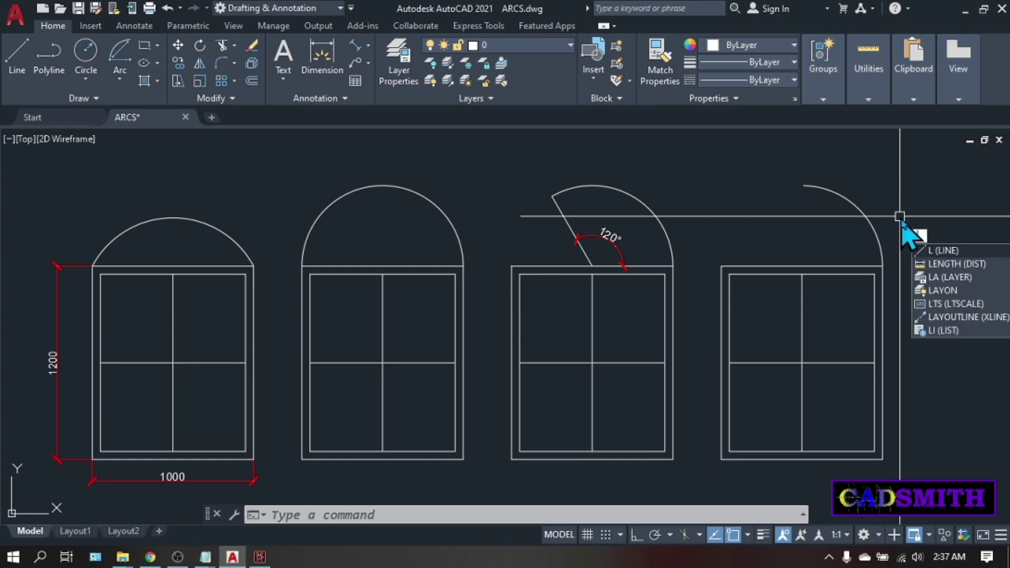
{"action": "key", "text": "Escape"}
{"action": "key", "text": "Escape"}
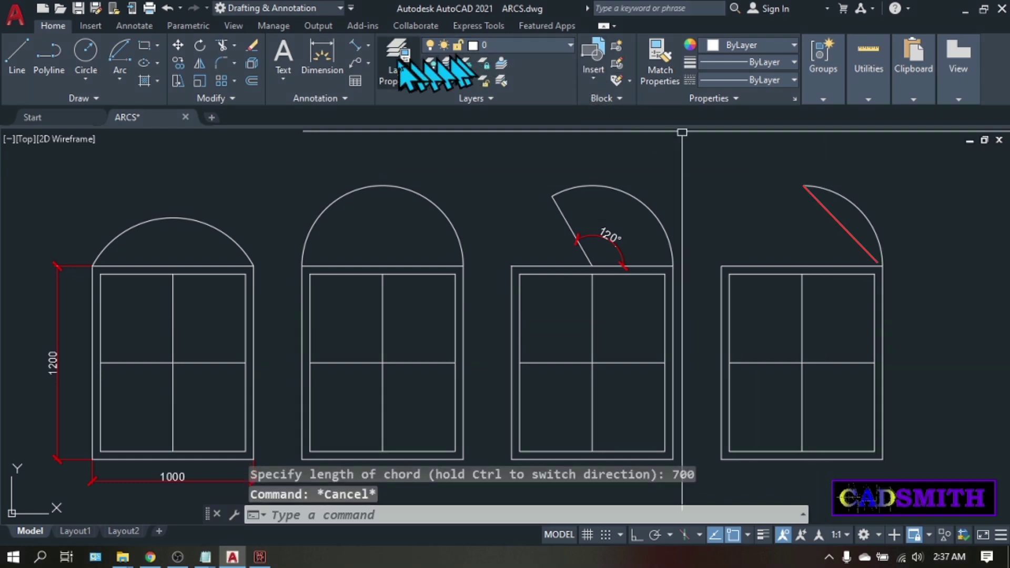
{"action": "left_click", "coordinate": [357, 46]}
{"action": "left_click", "coordinate": [803, 185]}
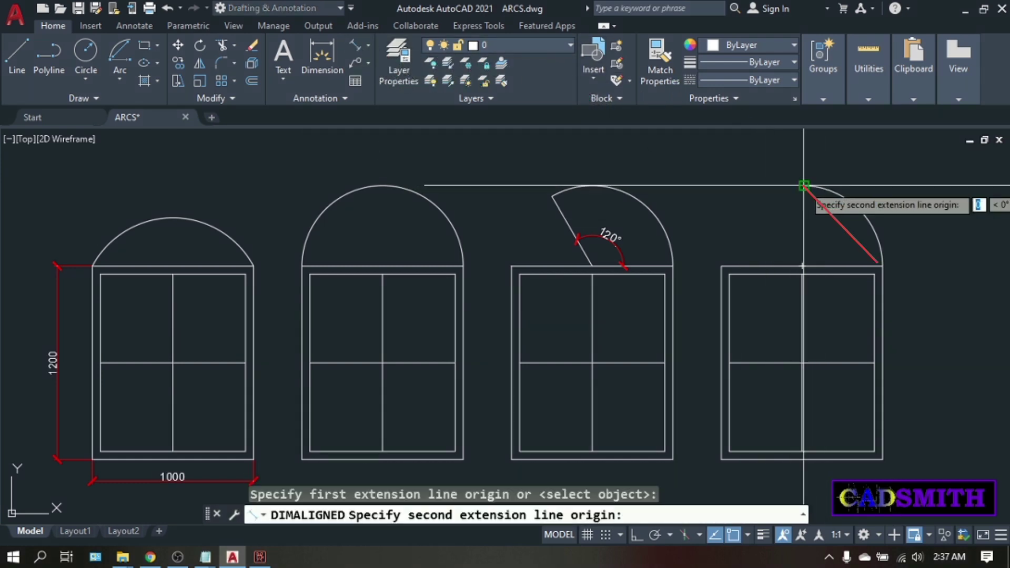
{"action": "left_click", "coordinate": [880, 272]}
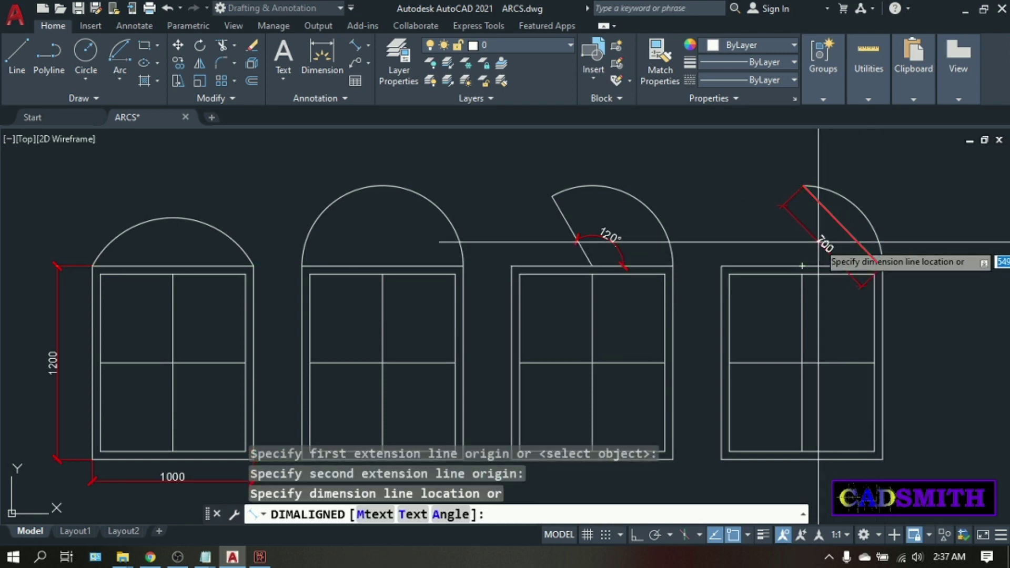
{"action": "left_click", "coordinate": [819, 238]}
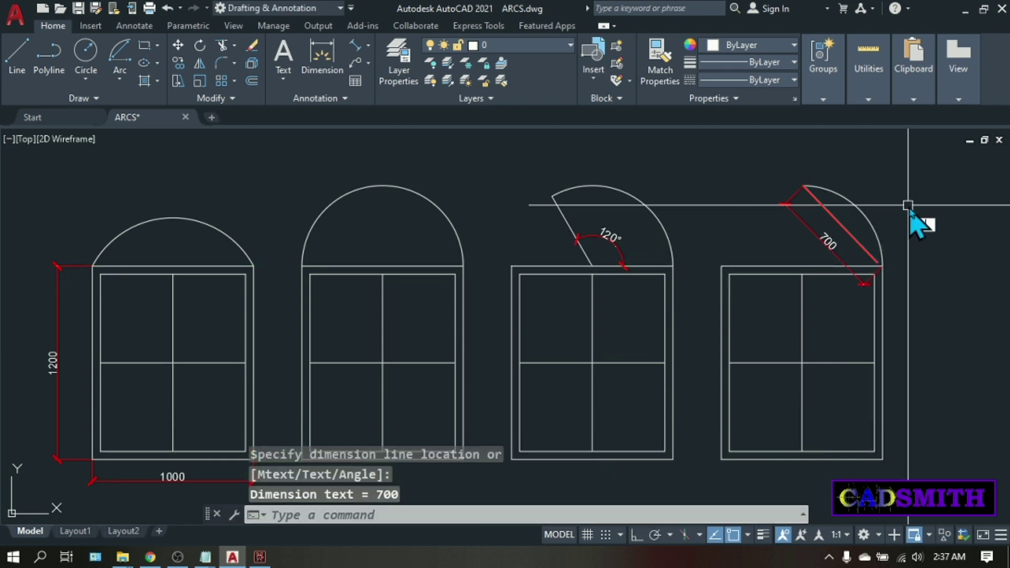
Draw a line along the chord between the arc's two endpoints.
{"action": "type", "text": "l"}
{"action": "key", "text": "Return"}
{"action": "left_click", "coordinate": [882, 265]}
{"action": "left_click", "coordinate": [803, 185]}
{"action": "key", "text": "Escape"}
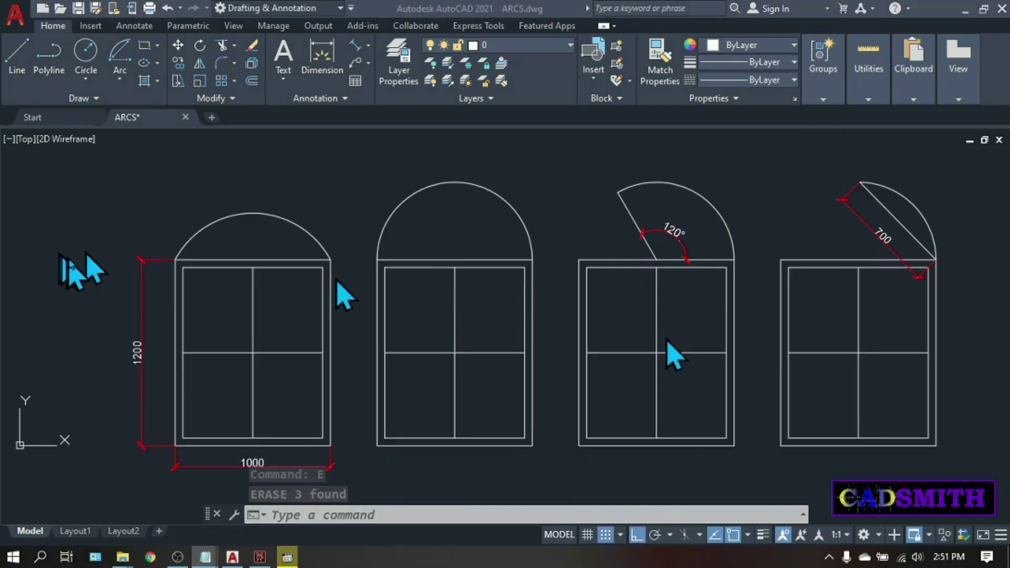
Copy three window frames into a new row about 2037 units below the arched originals.
{"action": "left_click", "coordinate": [120, 80]}
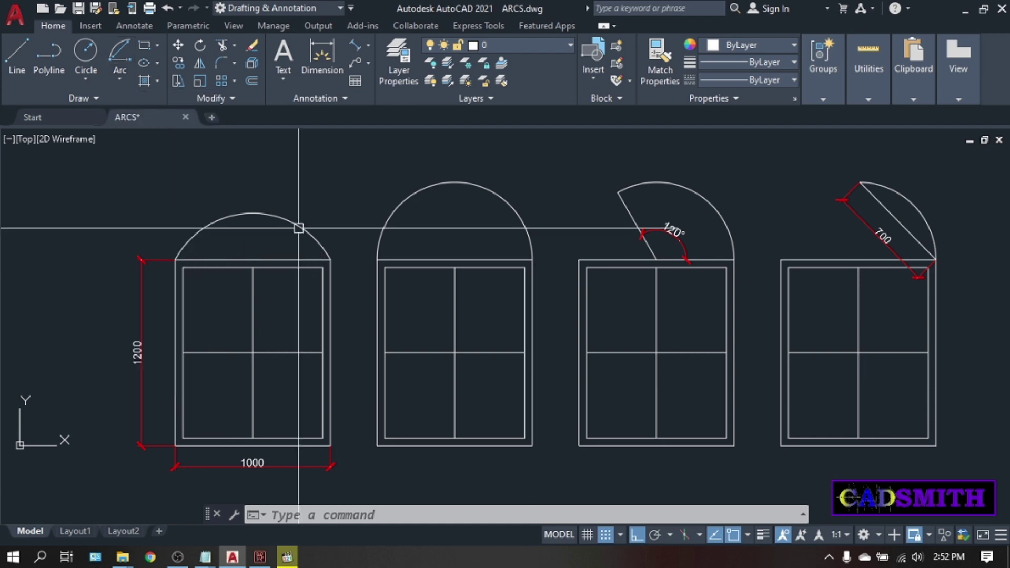
{"action": "type", "text": "co"}
{"action": "key", "text": "Return"}
{"action": "left_click", "coordinate": [604, 355]}
{"action": "left_click", "coordinate": [289, 334]}
{"action": "key", "text": "Return"}
{"action": "left_click", "coordinate": [563, 274]}
{"action": "middle_click_drag", "start_coordinate": [572, 299], "coordinate": [536, 176]}
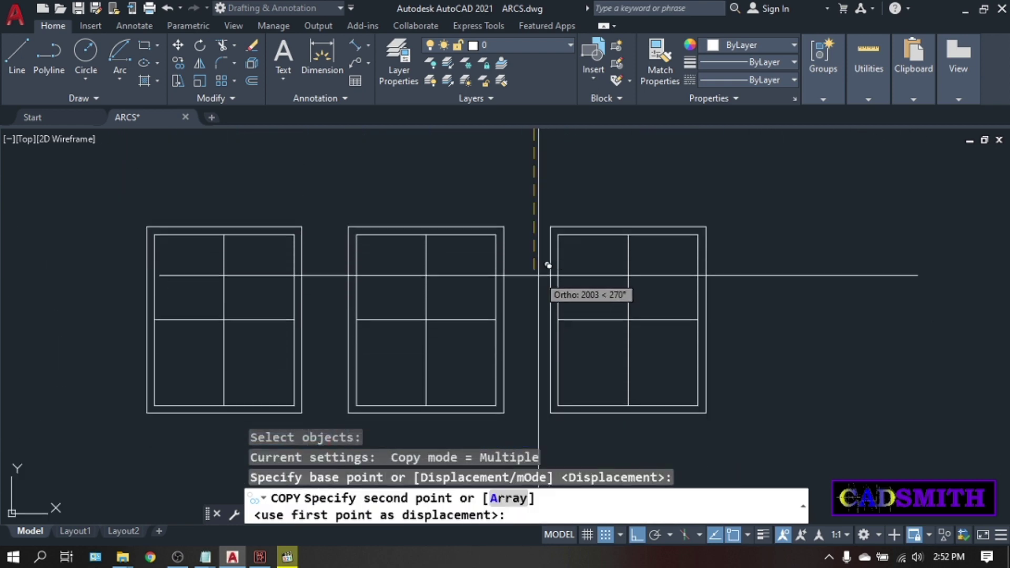
{"action": "left_click", "coordinate": [548, 268]}
{"action": "key", "text": "Escape"}
{"action": "scroll", "coordinate": [546, 251], "scroll_direction": "down", "scroll_amount": 2}
{"action": "middle_click_drag", "start_coordinate": [546, 254], "coordinate": [542, 295]}
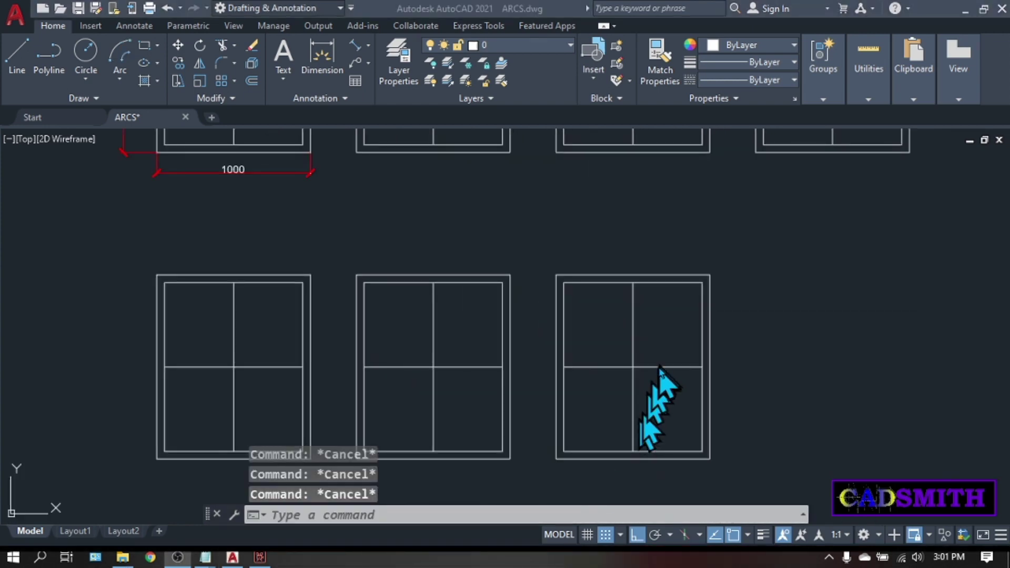
Draw a 90° Start-End-Angle arc from the left window's top-right to top-left corner.
{"action": "left_click", "coordinate": [120, 79]}
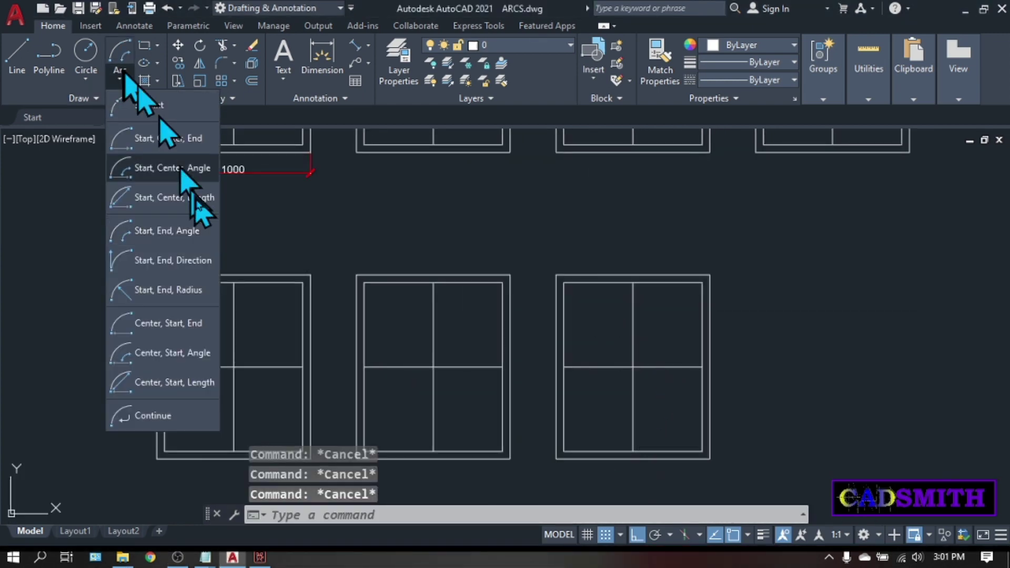
{"action": "left_click", "coordinate": [195, 237]}
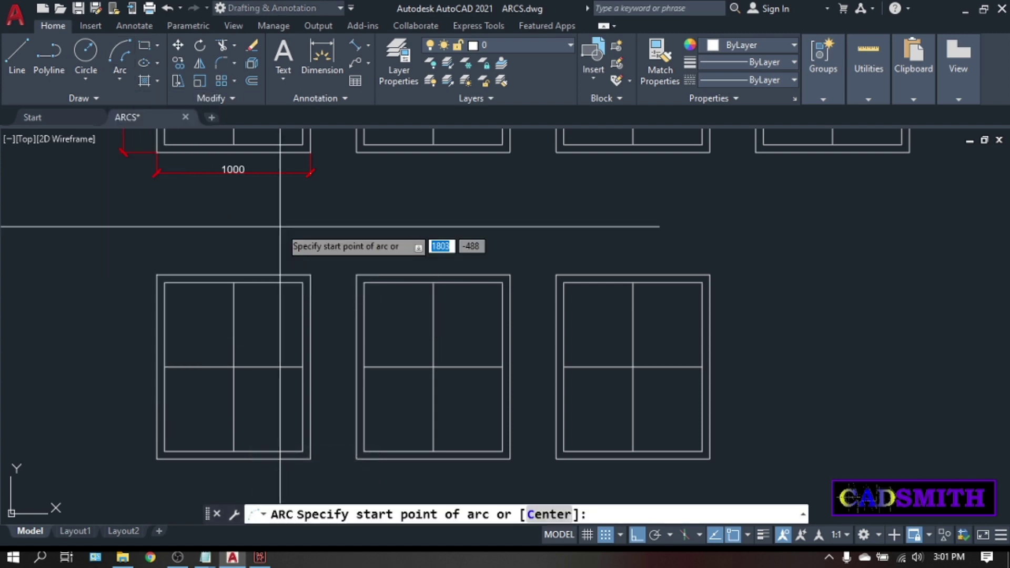
{"action": "left_click", "coordinate": [311, 274]}
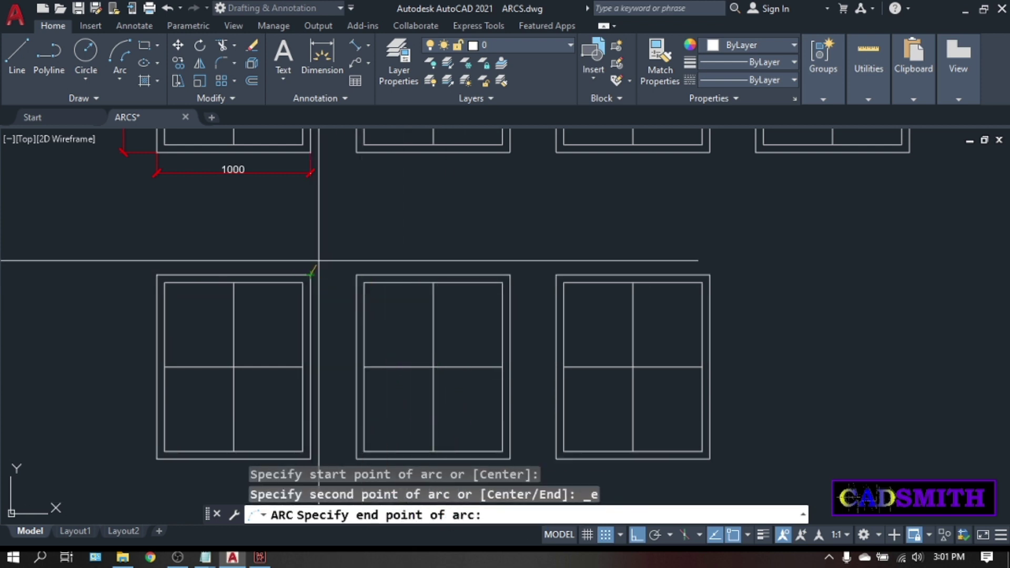
{"action": "left_click", "coordinate": [156, 274]}
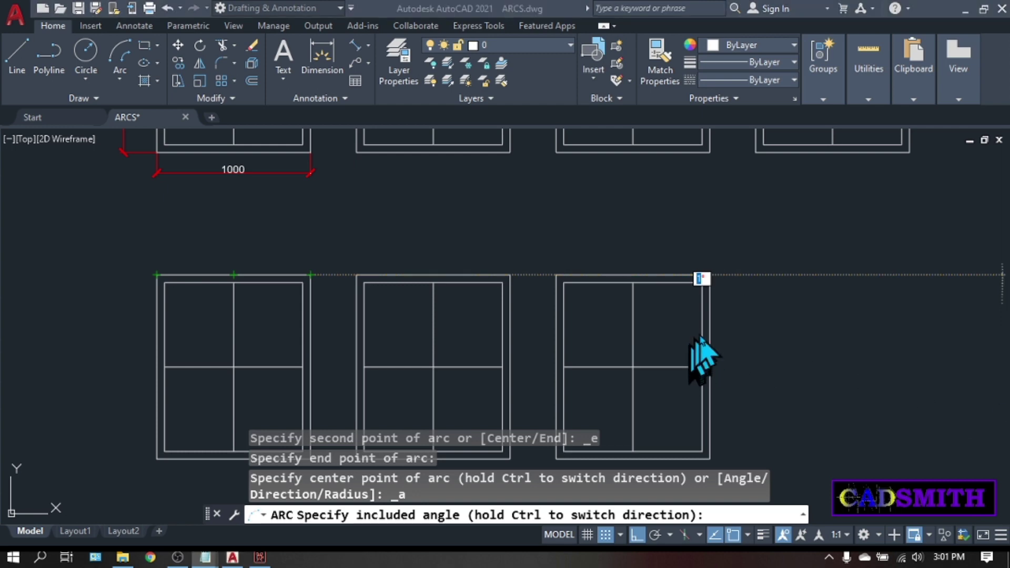
{"action": "left_click", "coordinate": [122, 78]}
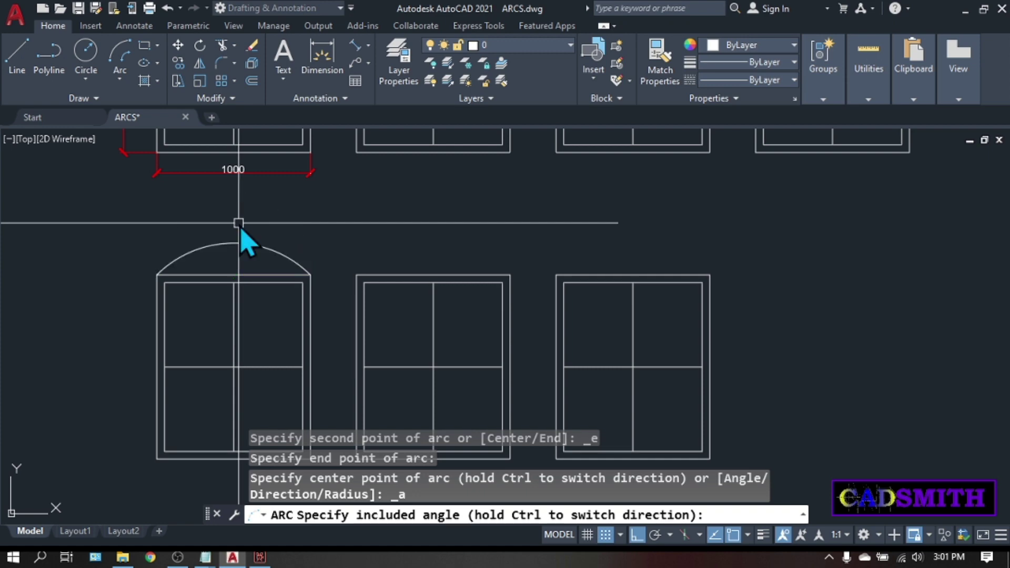
{"action": "type", "text": "90"}
{"action": "key", "text": "Return"}
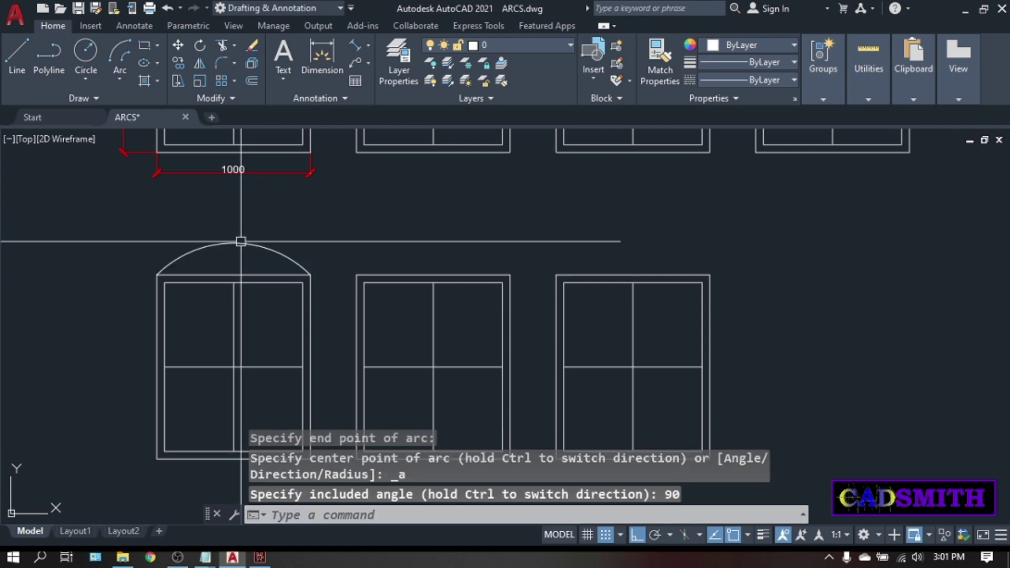
Begin a polyline at the left window's top-left corner.
{"action": "type", "text": "pl"}
{"action": "key", "text": "Return"}
{"action": "left_click", "coordinate": [156, 274]}
Draw diagonals from the window centre to both top corners of the left window.
{"action": "left_click", "coordinate": [234, 352]}
{"action": "key", "text": "Return"}
{"action": "key", "text": "Return"}
{"action": "left_click", "coordinate": [234, 351]}
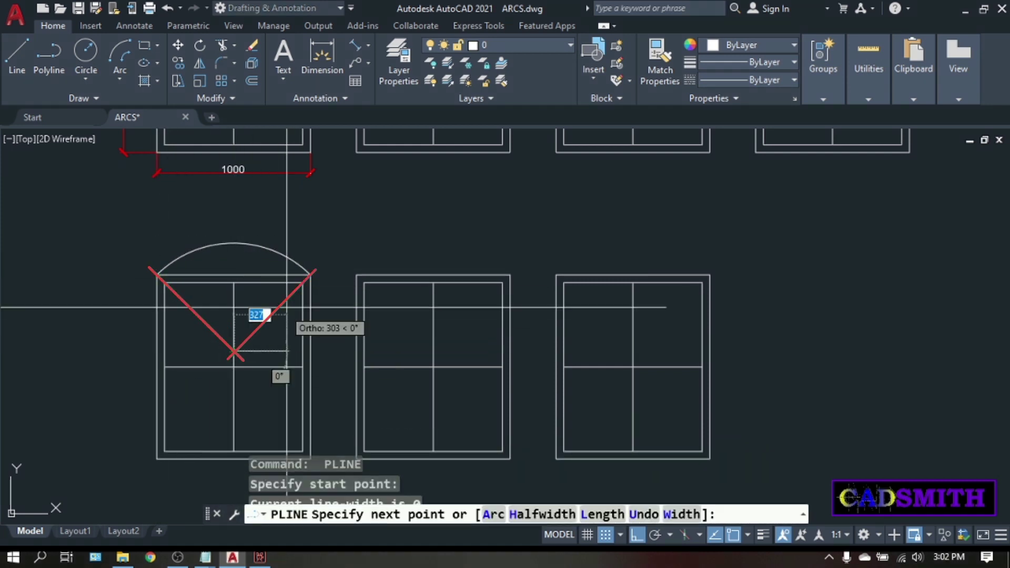
{"action": "left_click", "coordinate": [311, 274]}
{"action": "key", "text": "Escape"}
Add a 90° angular dimension between the two diagonals.
{"action": "left_click", "coordinate": [368, 46]}
{"action": "left_click", "coordinate": [363, 79]}
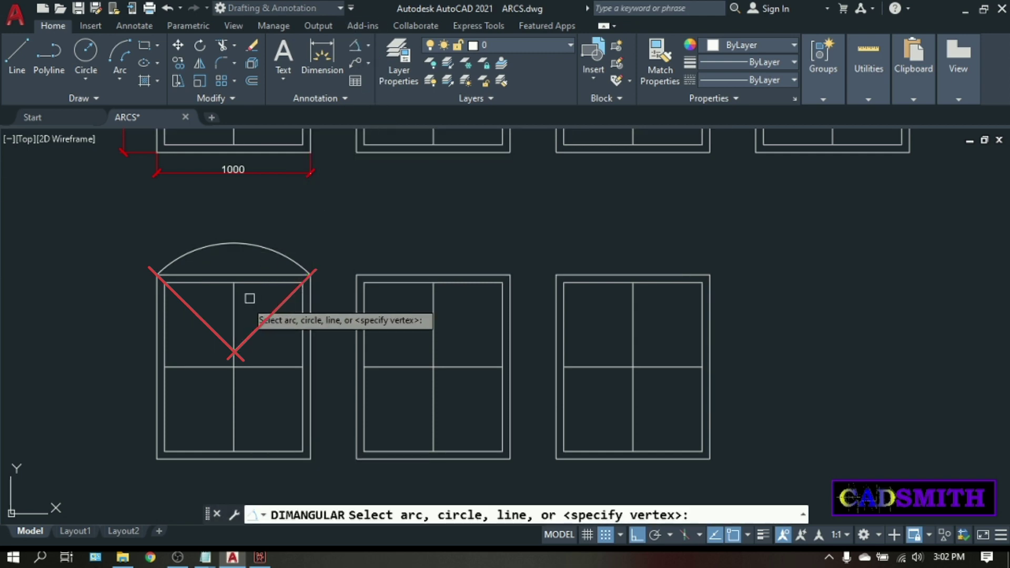
{"action": "left_click", "coordinate": [211, 326]}
{"action": "left_click", "coordinate": [259, 328]}
{"action": "left_click", "coordinate": [261, 324]}
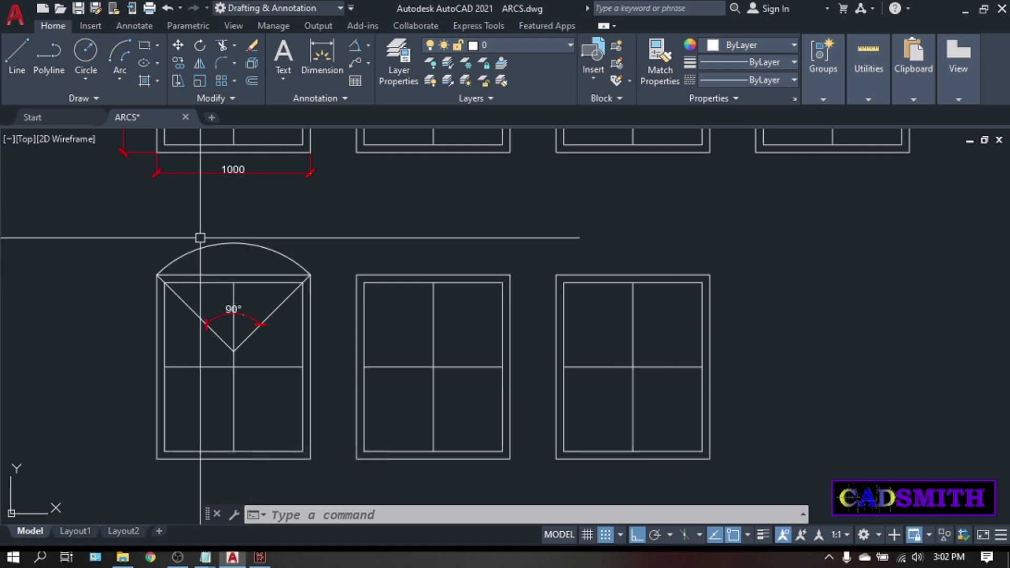
{"action": "left_click", "coordinate": [121, 79]}
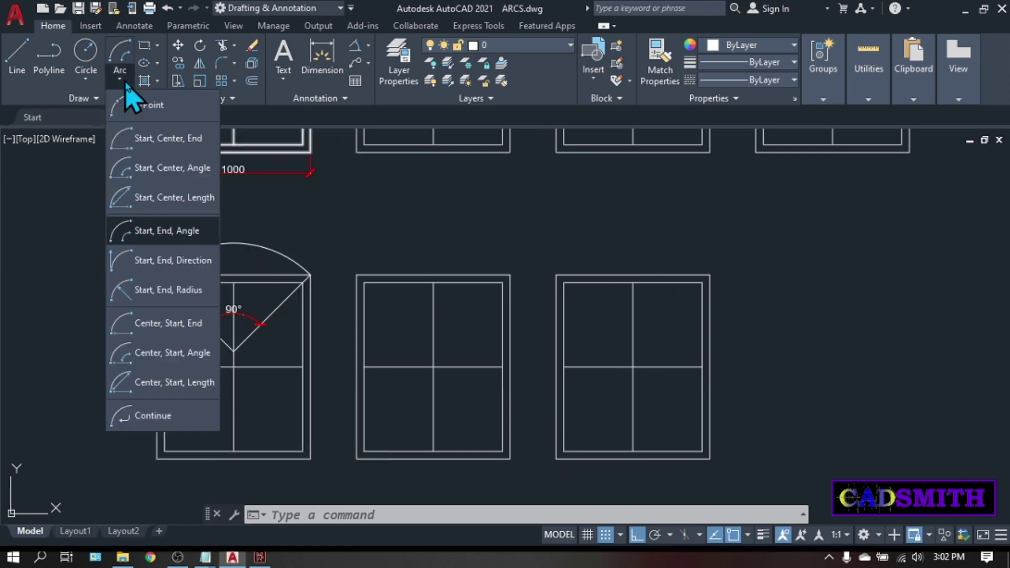
Draw a 180° semicircular arc from the left window's top-right to top-left corner.
{"action": "left_click", "coordinate": [158, 232]}
{"action": "left_click", "coordinate": [311, 274]}
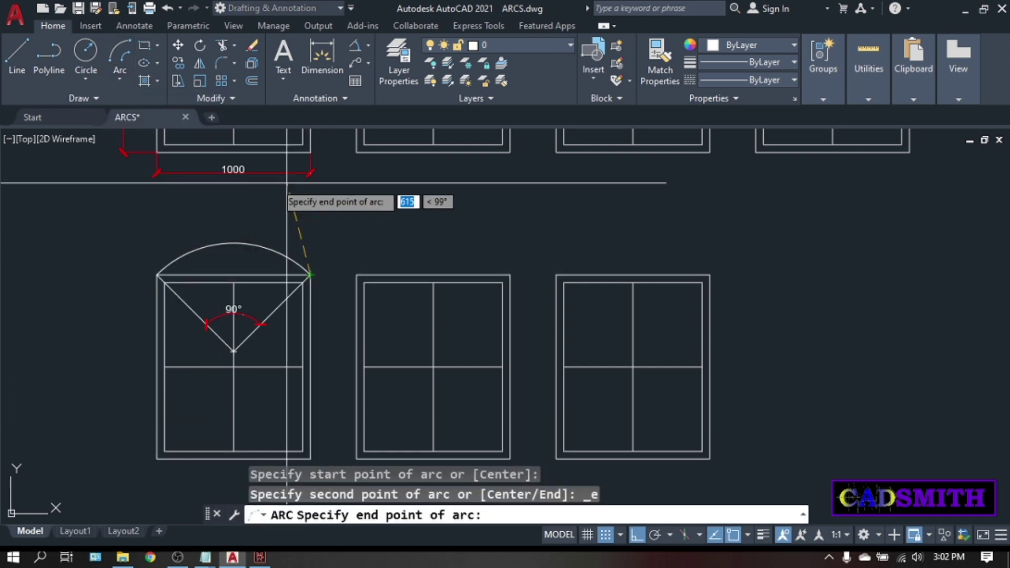
{"action": "left_click", "coordinate": [157, 274]}
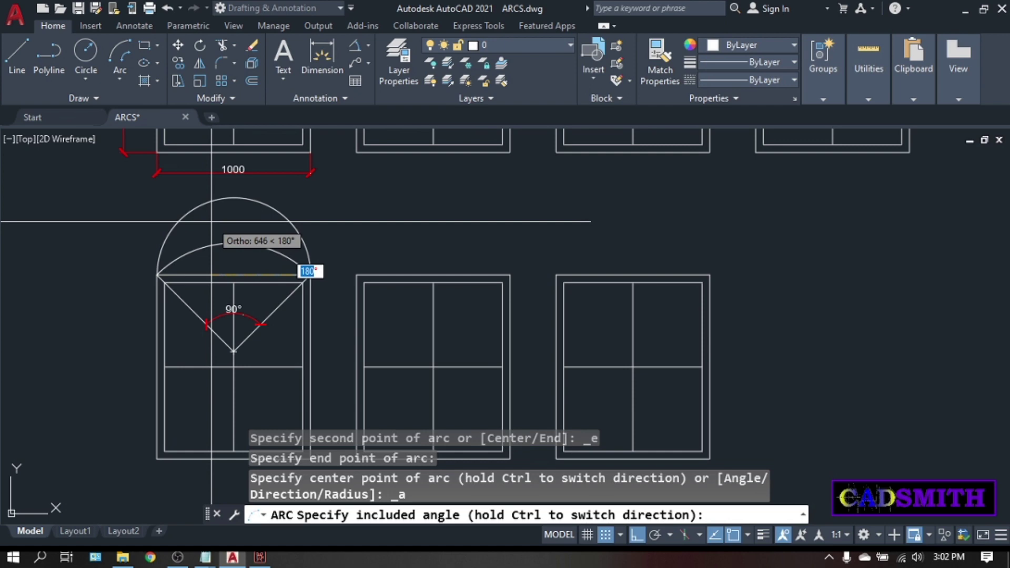
{"action": "key", "text": "Return"}
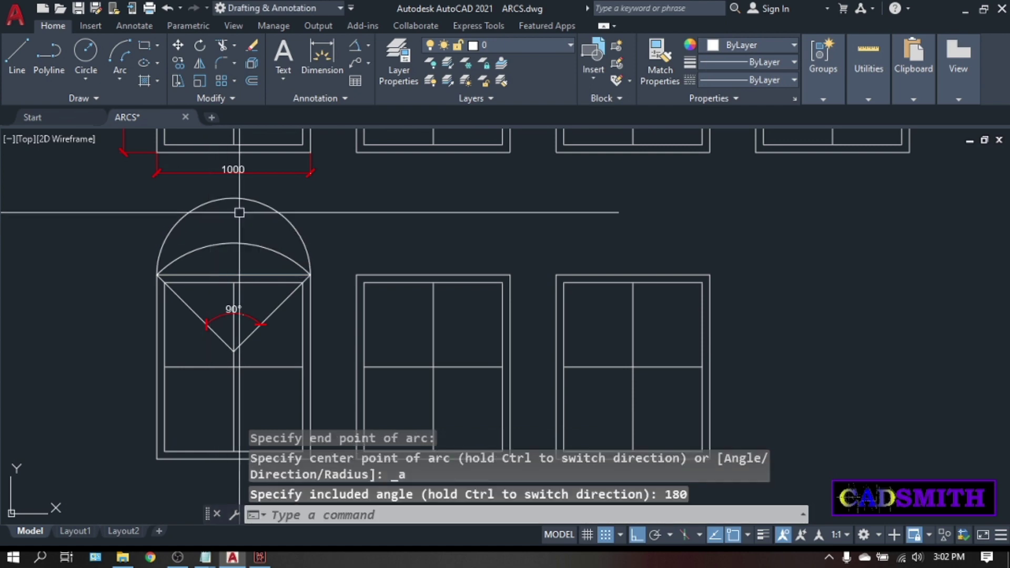
{"action": "key", "text": "Escape"}
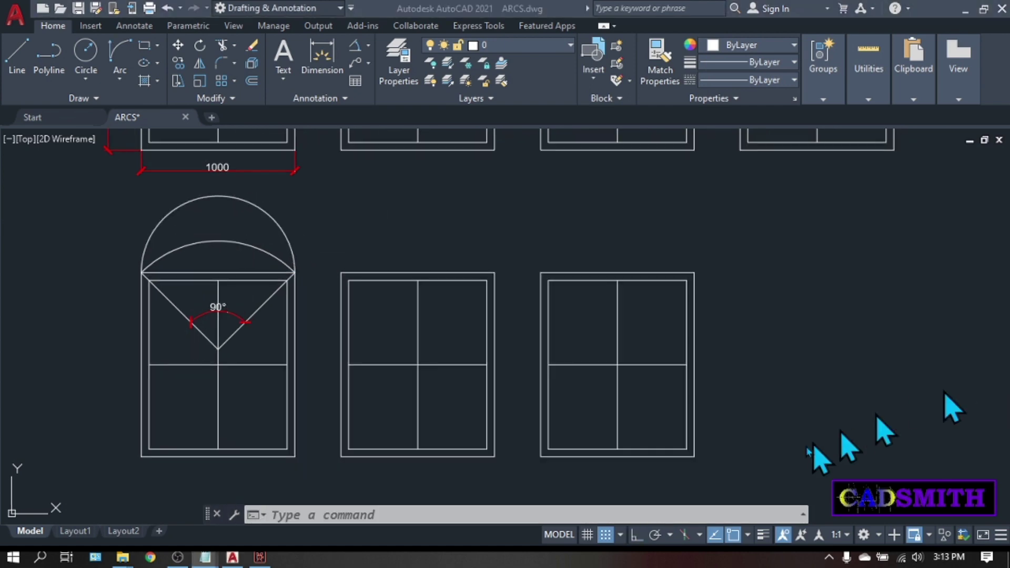
Arch the middle window's top corners with a Start-End-Direction arc, start tangent at 90°.
{"action": "left_click", "coordinate": [118, 80]}
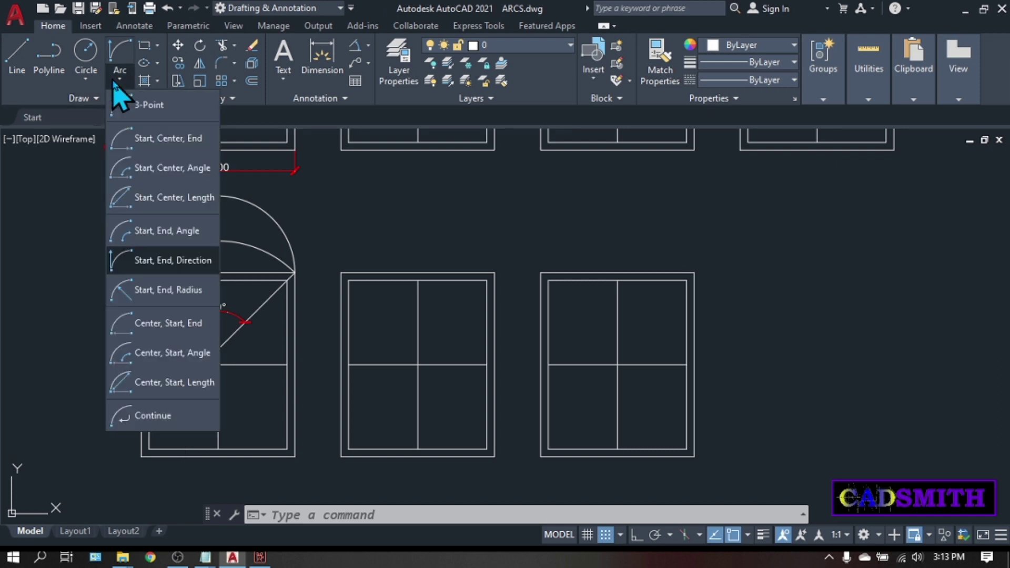
{"action": "left_click", "coordinate": [176, 263]}
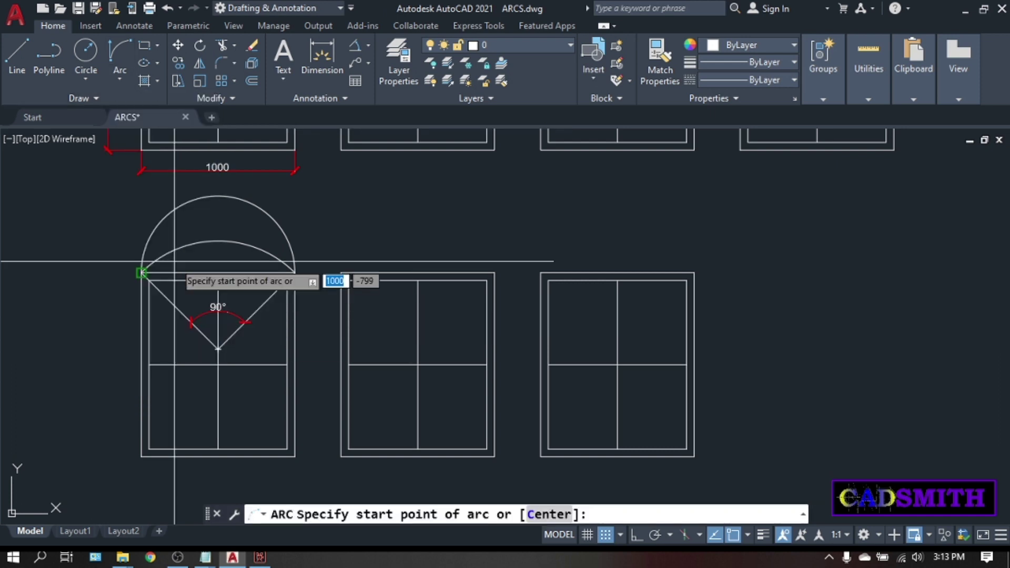
{"action": "left_click", "coordinate": [495, 273]}
{"action": "left_click", "coordinate": [342, 272]}
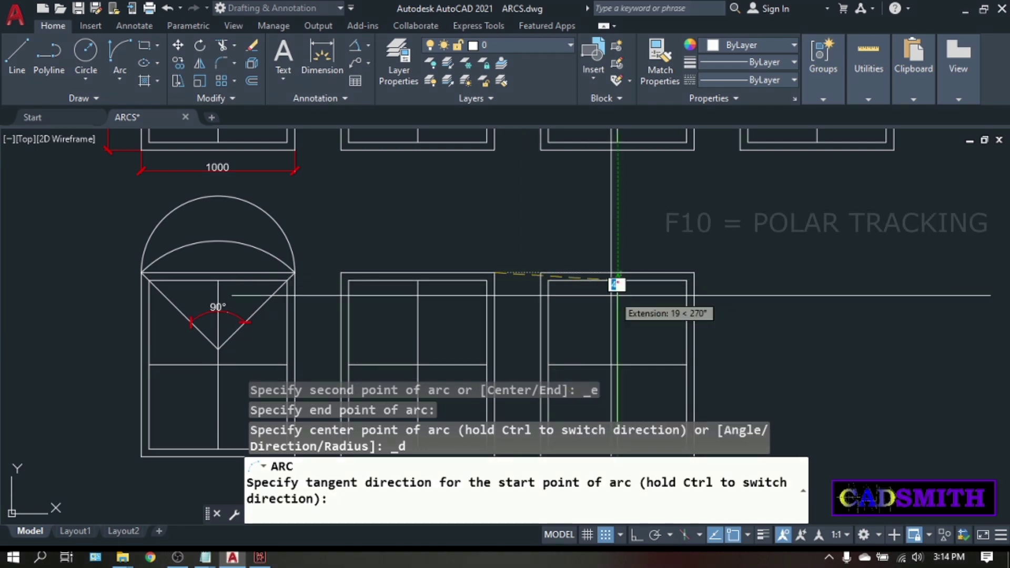
{"action": "key", "text": "F10"}
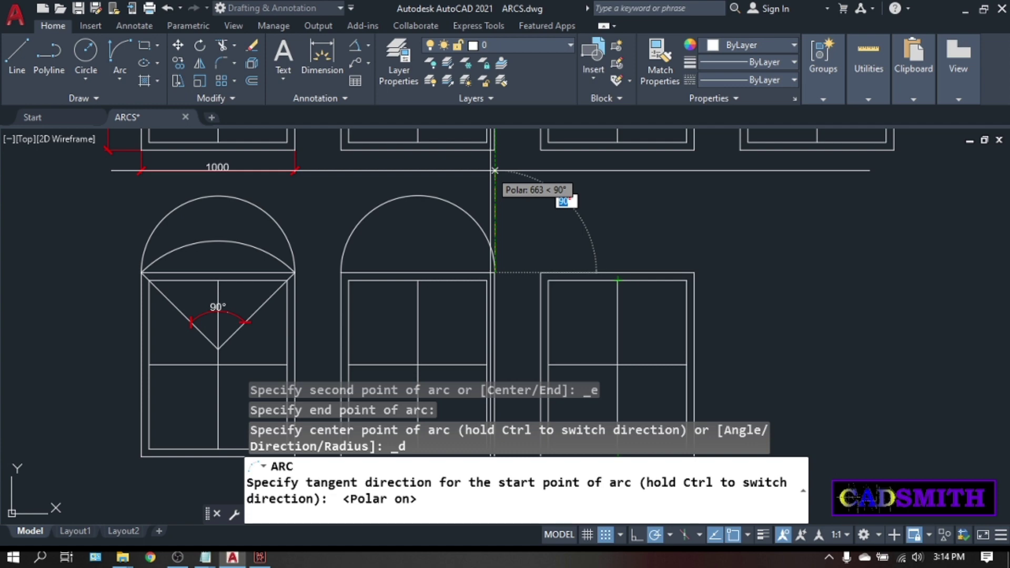
{"action": "key", "text": "Return"}
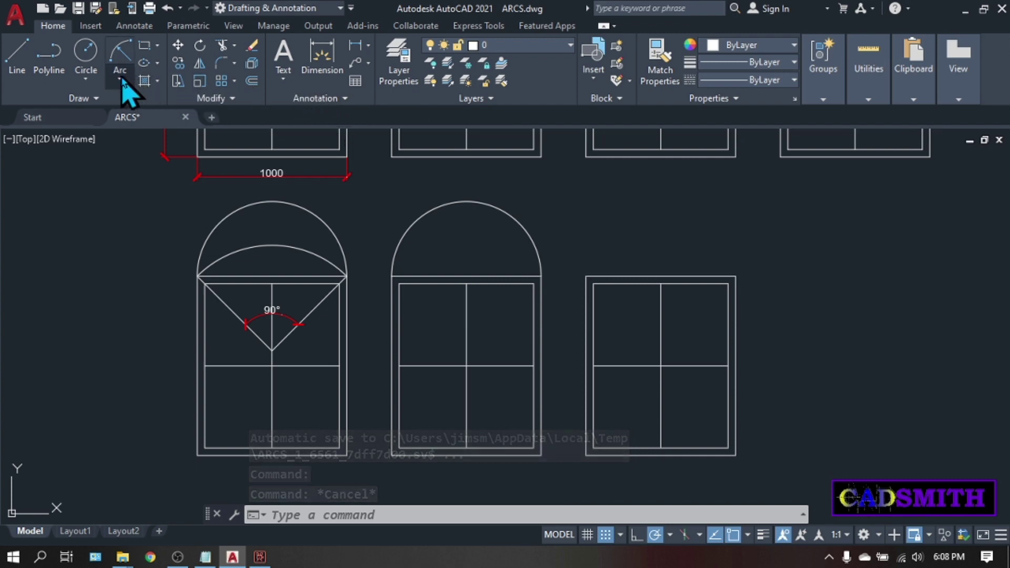
Draw a radius-700 arc from the right window's top-right to top-left corner.
{"action": "left_click", "coordinate": [120, 80]}
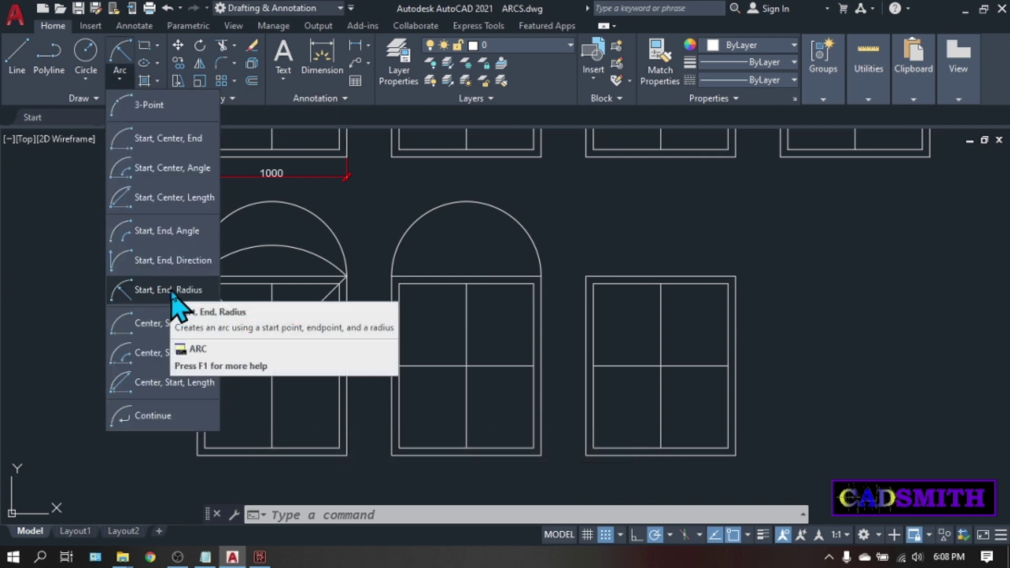
{"action": "left_click", "coordinate": [172, 292]}
{"action": "left_click", "coordinate": [735, 276]}
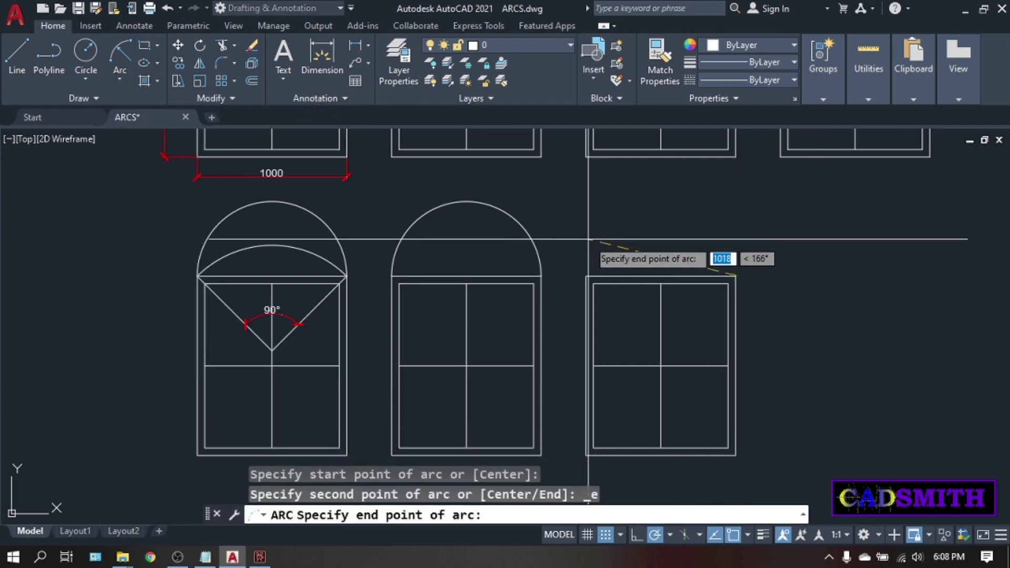
{"action": "left_click", "coordinate": [586, 276]}
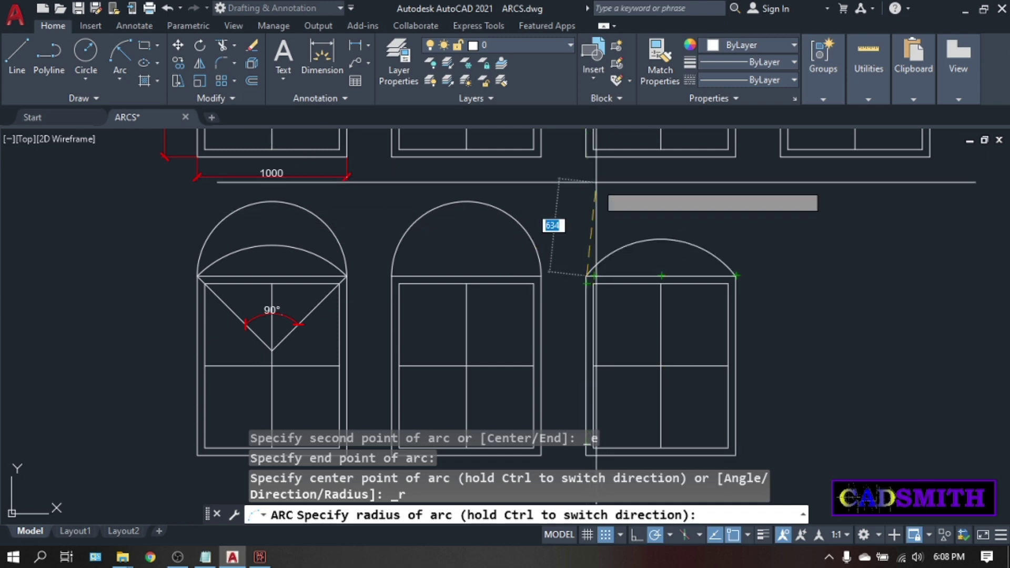
{"action": "type", "text": "700"}
{"action": "key", "text": "Return"}
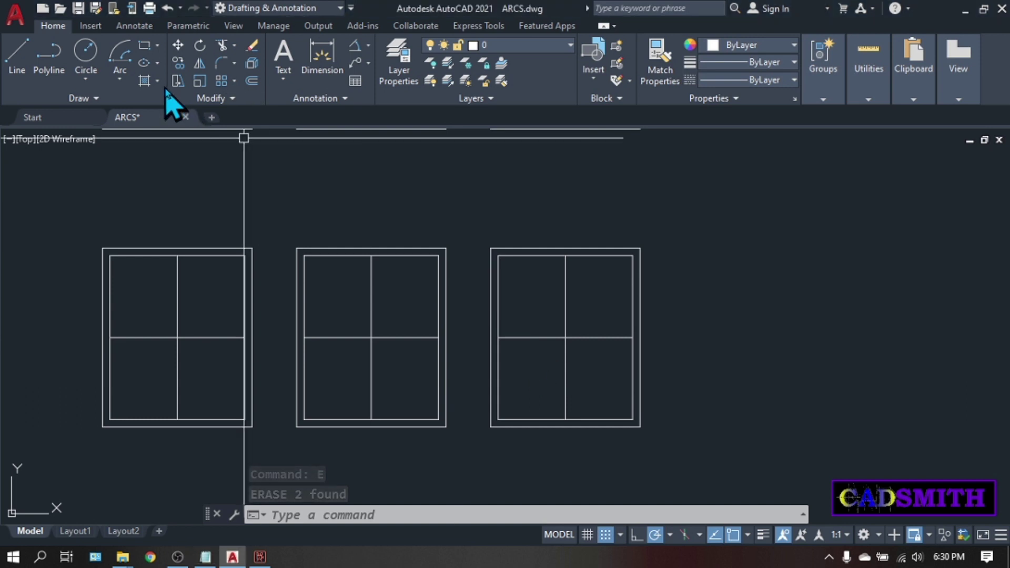
Draw a Center-Start-End semicircle centred on the left window's top midpoint, right to left corner.
{"action": "left_click", "coordinate": [116, 80]}
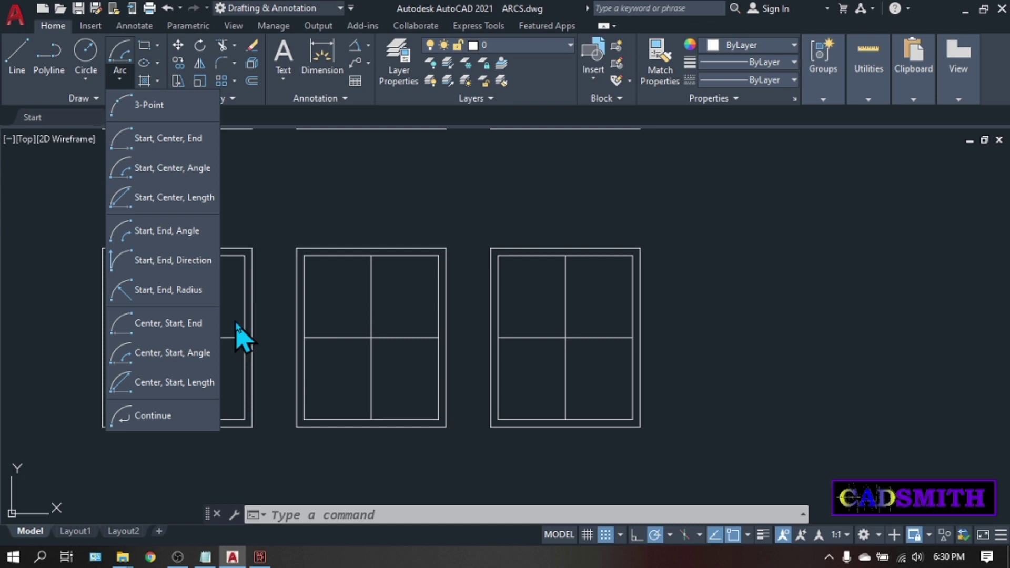
{"action": "left_click", "coordinate": [163, 324]}
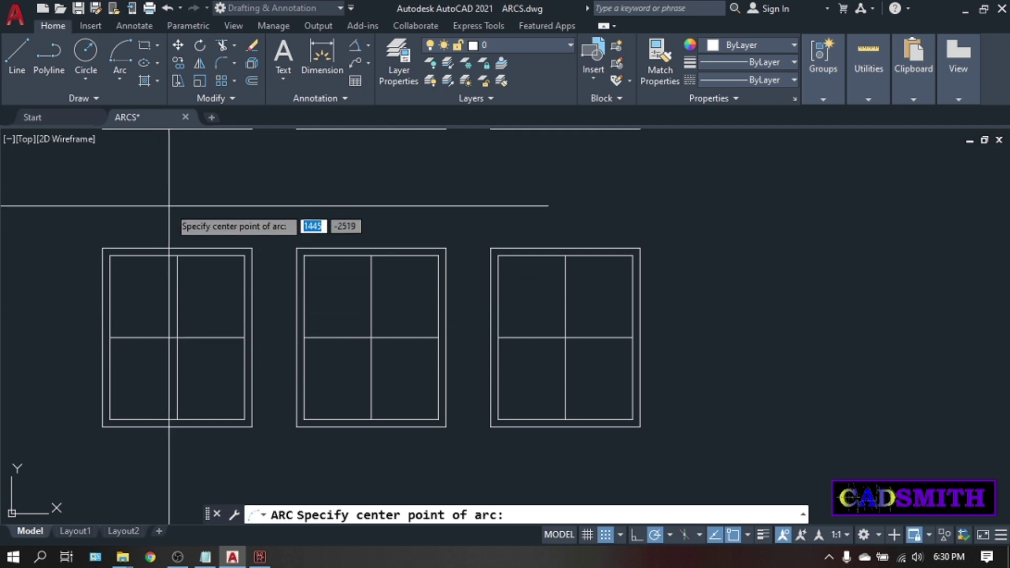
{"action": "left_click", "coordinate": [177, 247]}
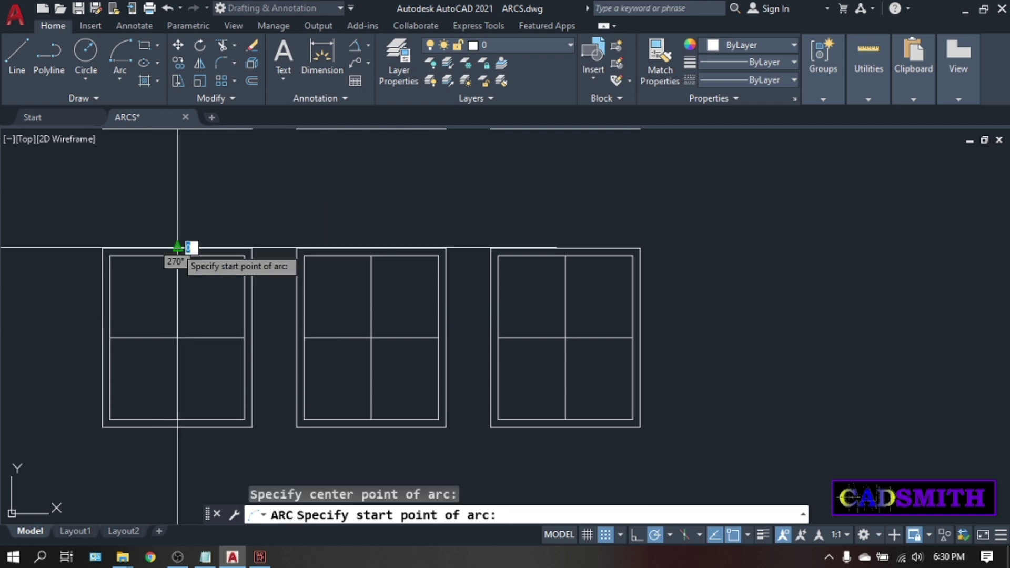
{"action": "left_click", "coordinate": [253, 248]}
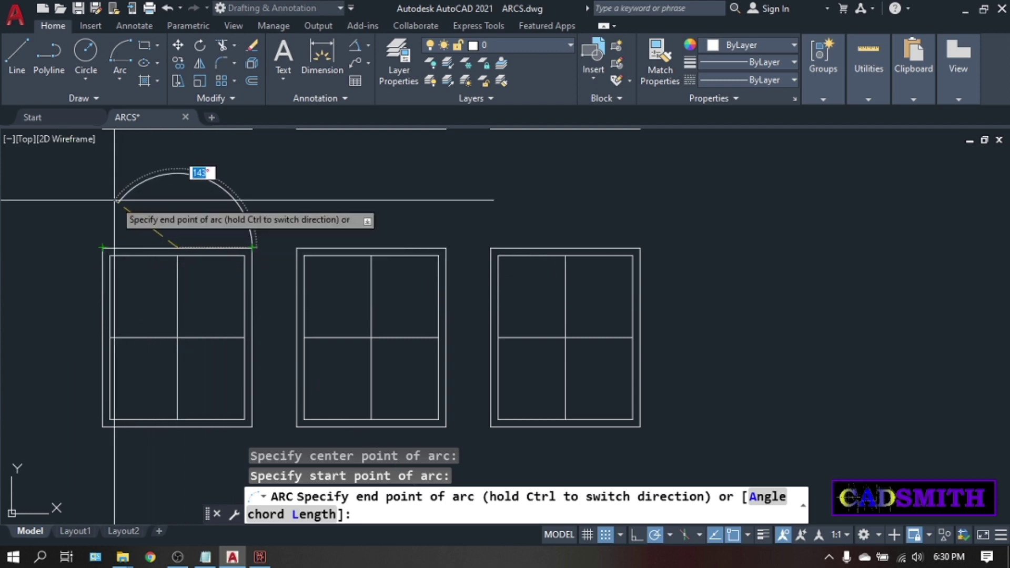
{"action": "left_click", "coordinate": [103, 247]}
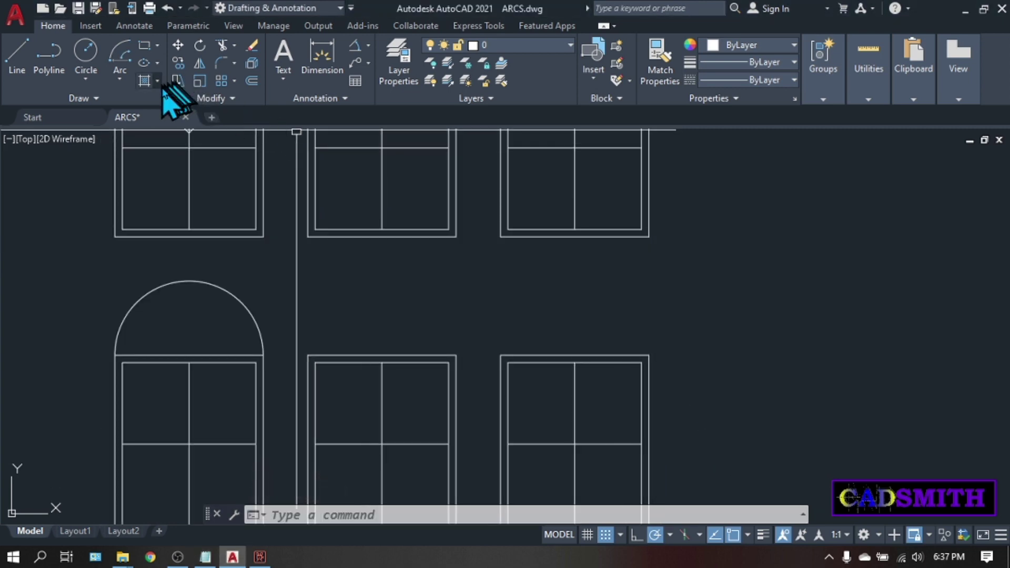
Draw a 135° Center-Start-Angle arc centred on the middle window's top midpoint.
{"action": "left_click", "coordinate": [120, 79]}
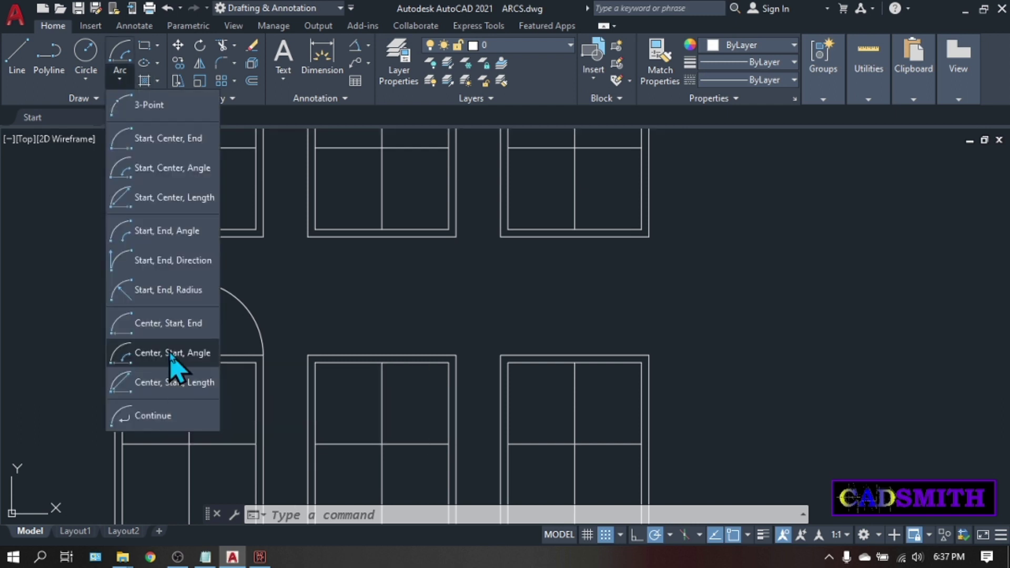
{"action": "left_click", "coordinate": [202, 354]}
{"action": "left_click", "coordinate": [382, 354]}
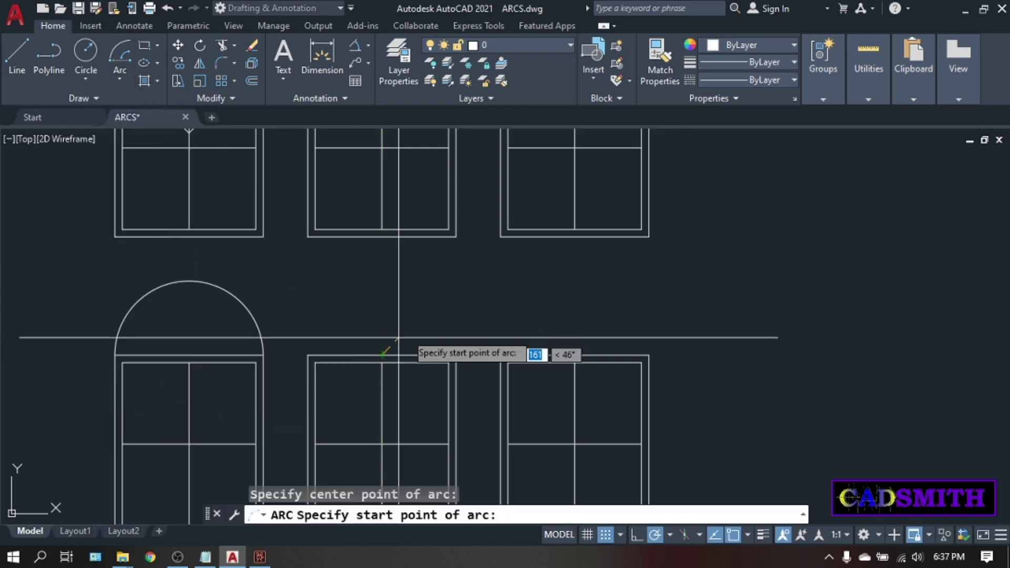
{"action": "left_click", "coordinate": [456, 354]}
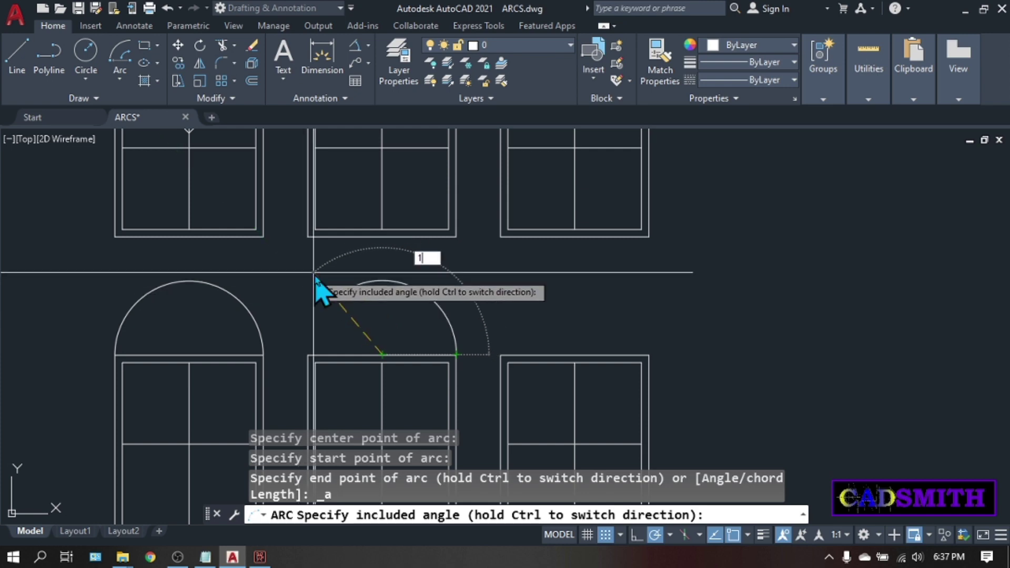
{"action": "key", "text": "Return"}
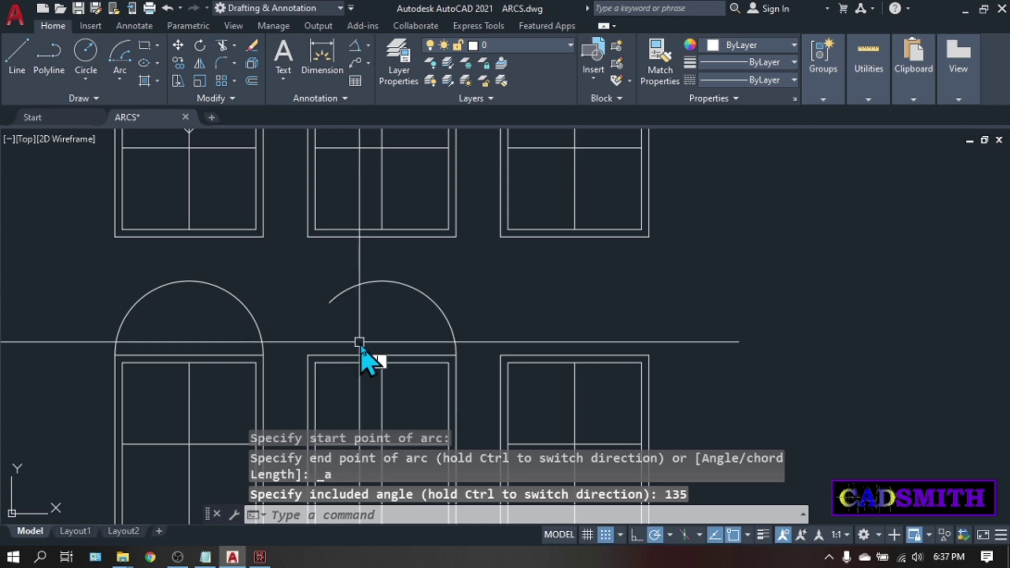
Draw a line from the arc's upper-left end to its centre.
{"action": "type", "text": "l"}
{"action": "key", "text": "Return"}
{"action": "left_click", "coordinate": [329, 302]}
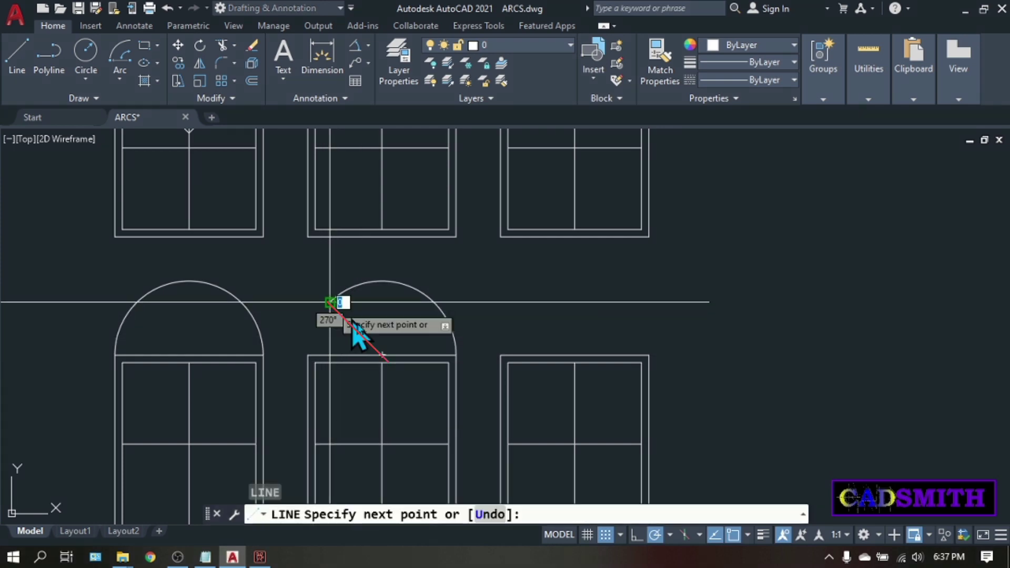
{"action": "left_click", "coordinate": [383, 355]}
{"action": "key", "text": "Escape"}
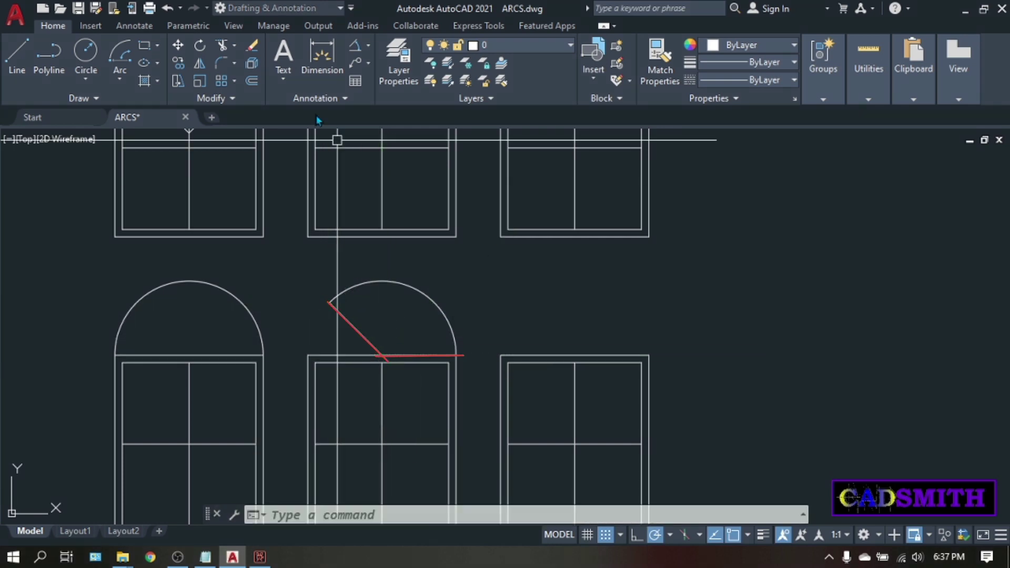
Add a 135° angular dimension between the radius line and the top edge.
{"action": "left_click", "coordinate": [354, 46]}
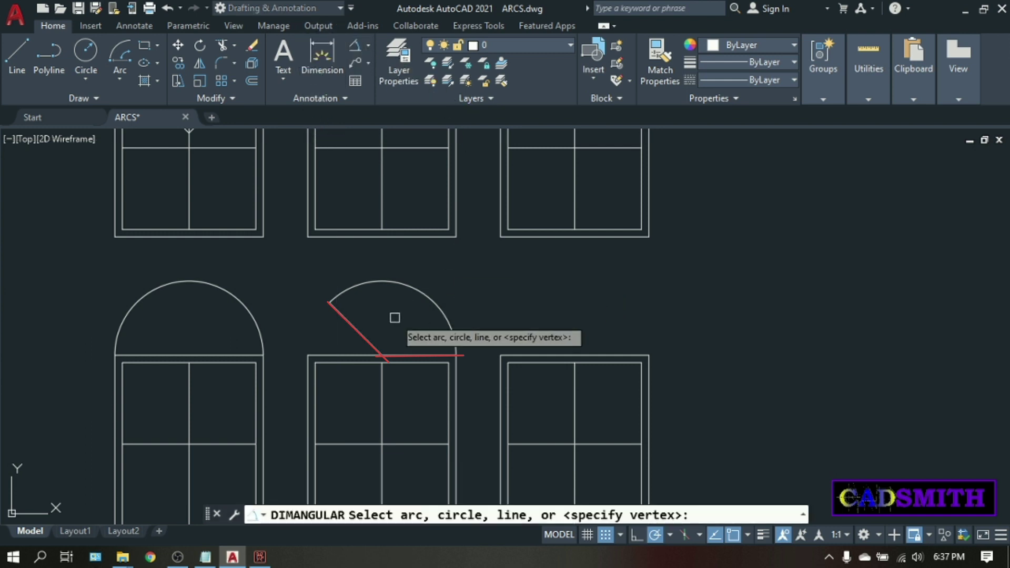
{"action": "left_click", "coordinate": [366, 340]}
{"action": "left_click", "coordinate": [401, 355]}
{"action": "left_click", "coordinate": [393, 332]}
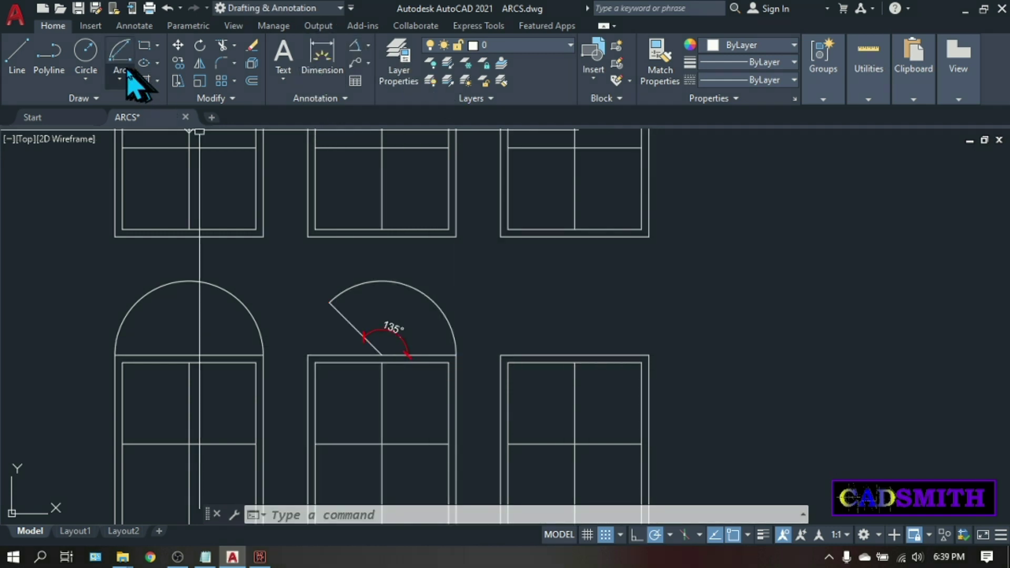
{"action": "left_click", "coordinate": [124, 75]}
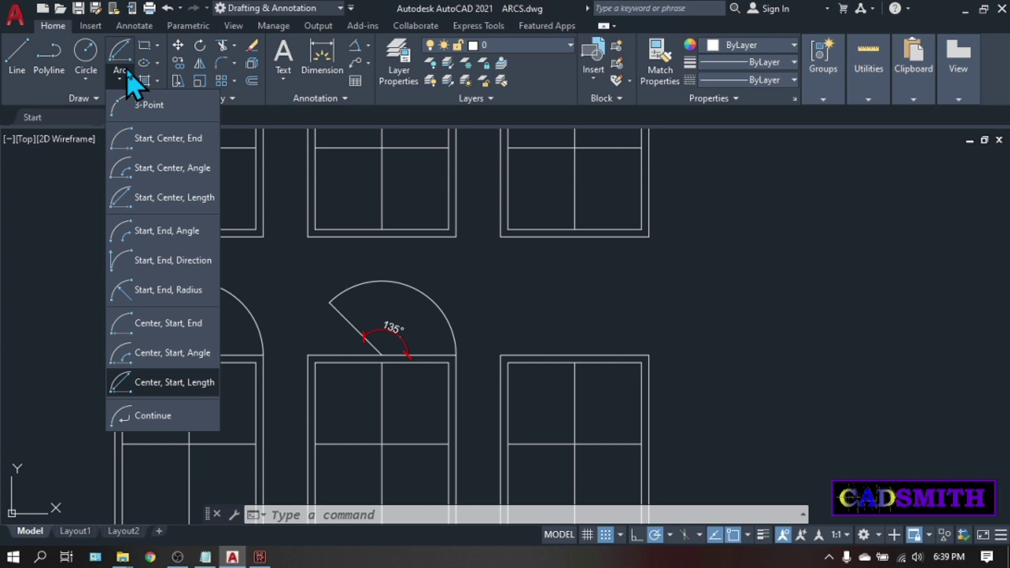
Draw a Center-Start-Length arc with a 900 chord on the right window's top.
{"action": "left_click", "coordinate": [154, 383]}
{"action": "left_click", "coordinate": [575, 355]}
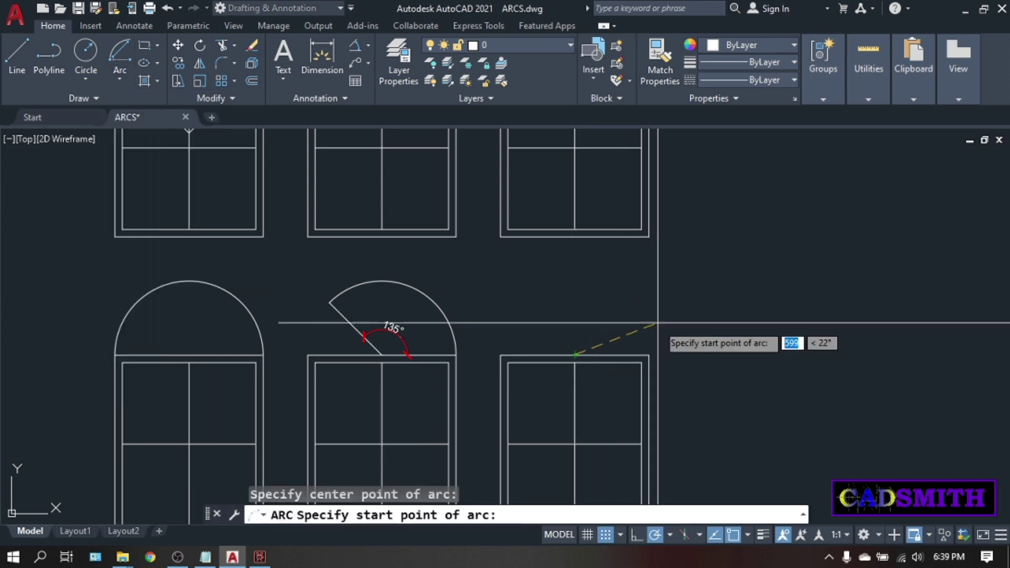
{"action": "left_click", "coordinate": [648, 355]}
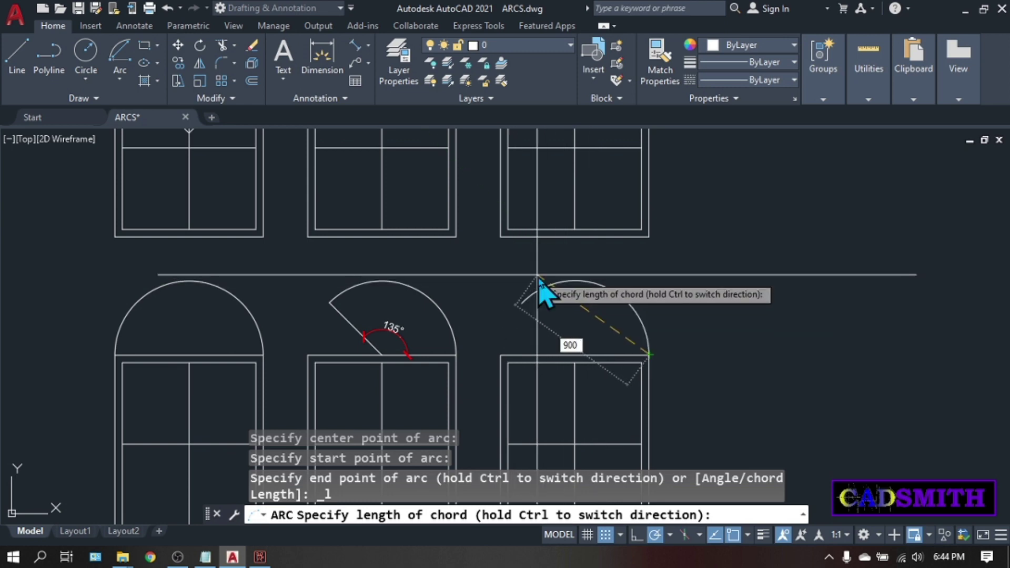
{"action": "key", "text": "Return"}
Add a 900 aligned dimension between the arc's two endpoints.
{"action": "left_click", "coordinate": [355, 46]}
{"action": "left_click", "coordinate": [530, 296]}
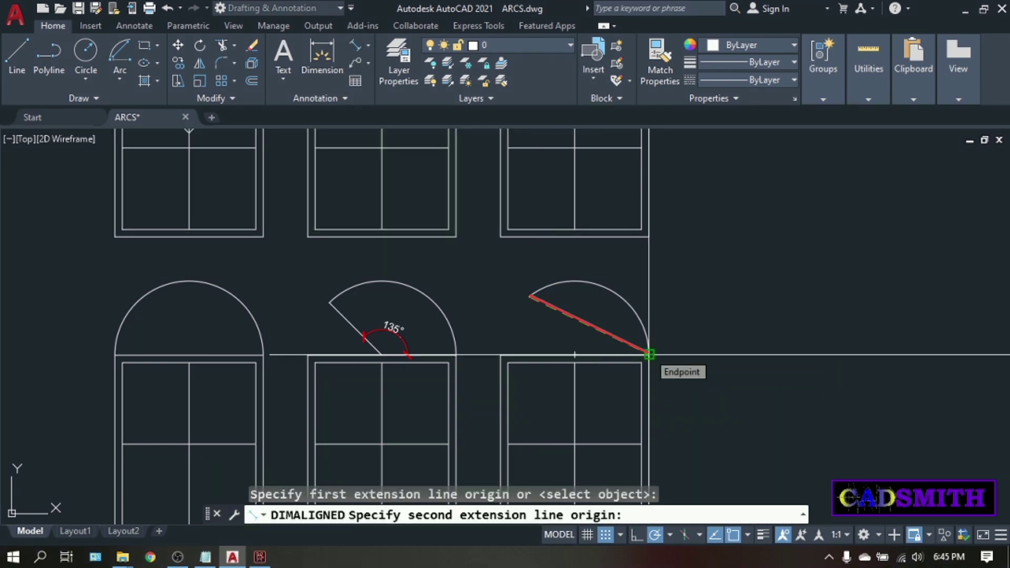
{"action": "left_click", "coordinate": [649, 354]}
{"action": "left_click", "coordinate": [578, 351]}
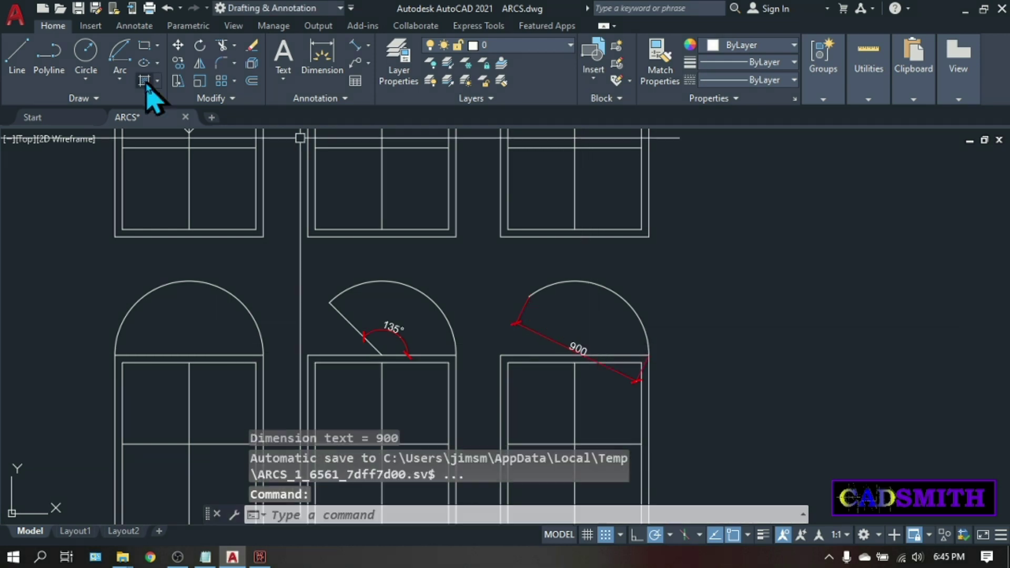
{"action": "left_click", "coordinate": [128, 82]}
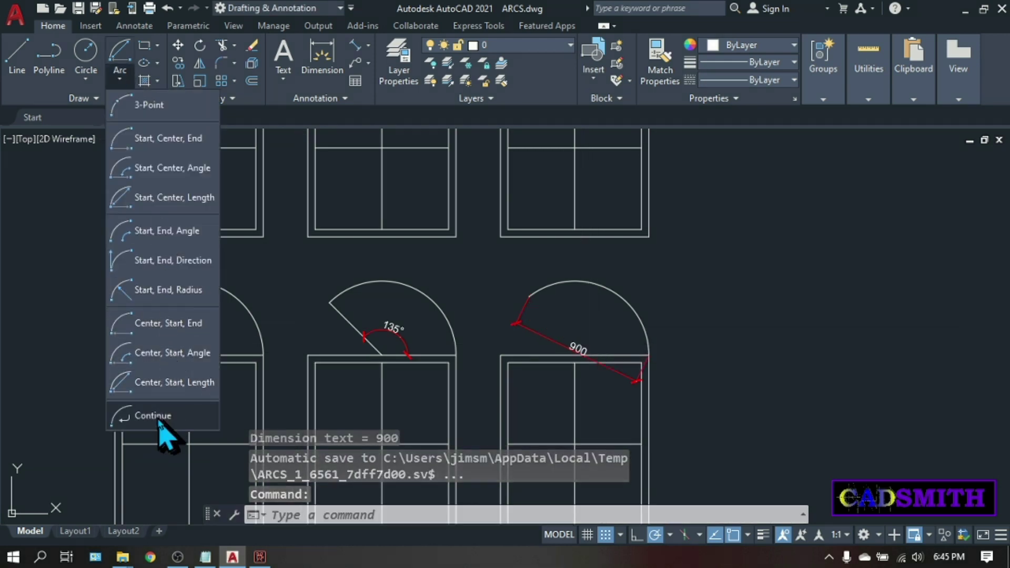
Add a tangent continued arc between the arches and a vertical polyline right of the windows.
{"action": "left_click", "coordinate": [152, 416]}
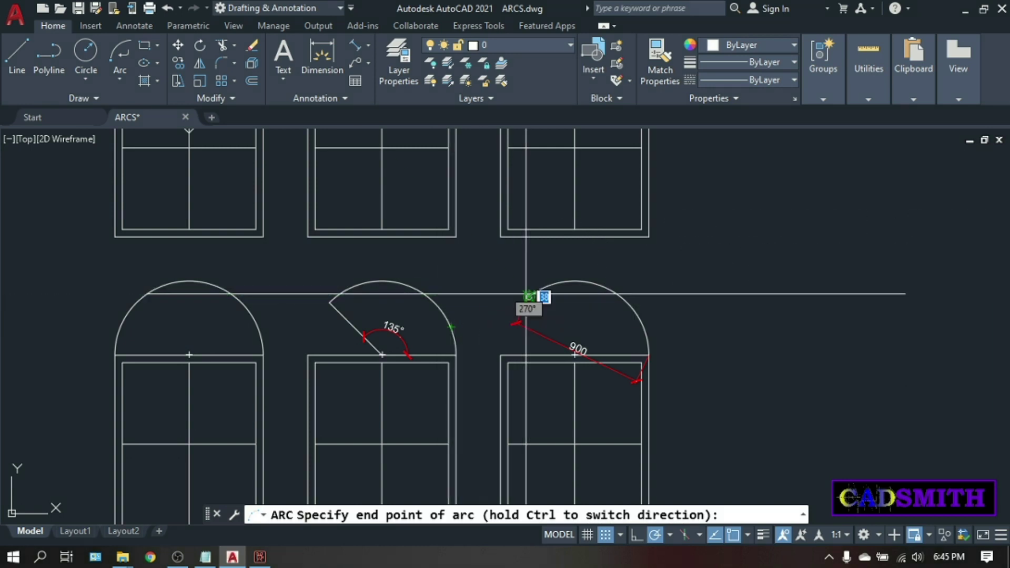
{"action": "left_click", "coordinate": [456, 297]}
{"action": "type", "text": "pl"}
{"action": "key", "text": "Return"}
{"action": "left_click", "coordinate": [723, 295]}
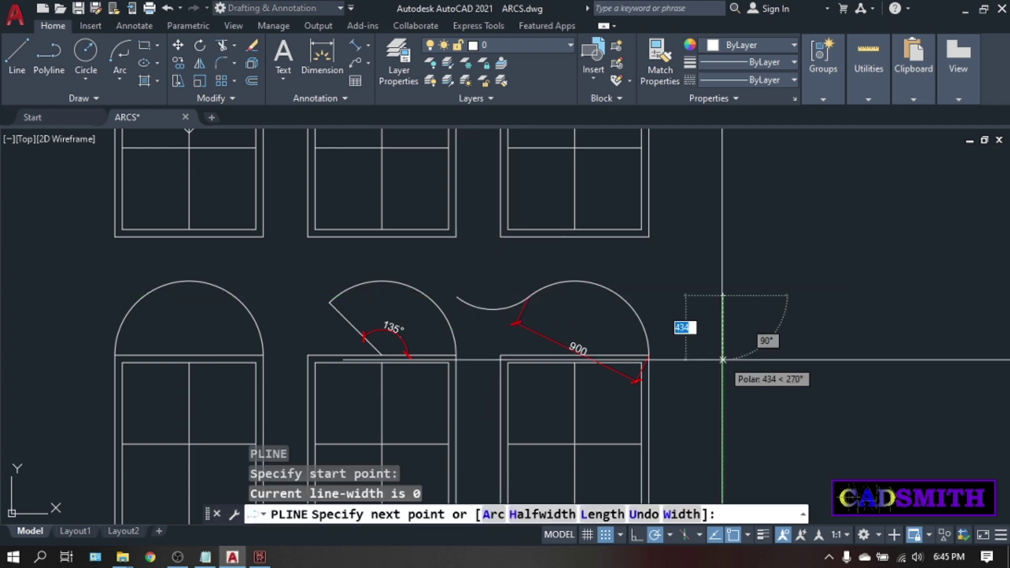
{"action": "left_click", "coordinate": [723, 360]}
{"action": "key", "text": "Return"}
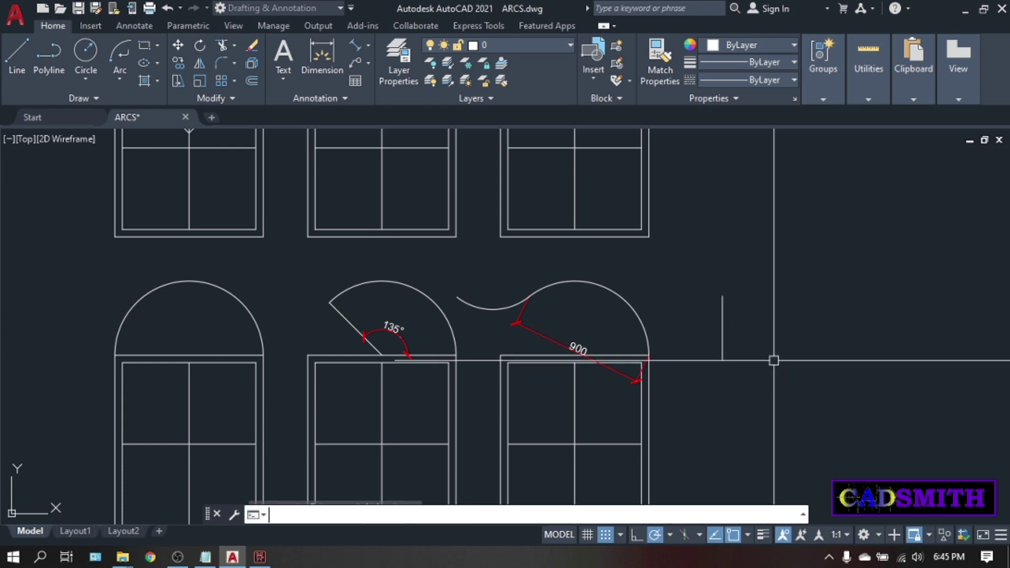
Add a continued tangent arc at the polyline's lower end, forming a hook.
{"action": "left_click", "coordinate": [120, 80]}
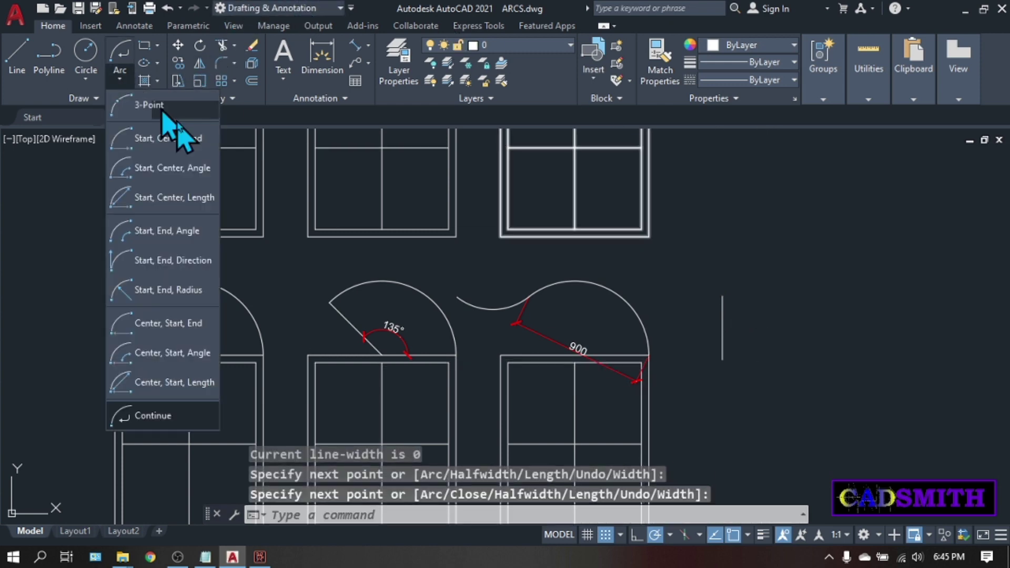
{"action": "left_click", "coordinate": [152, 416]}
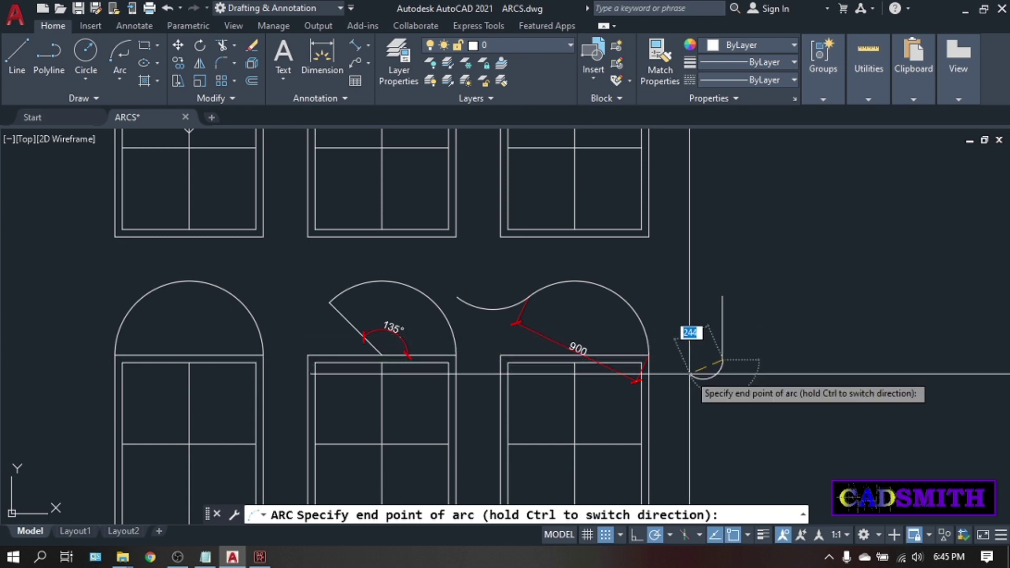
{"action": "left_click", "coordinate": [775, 360]}
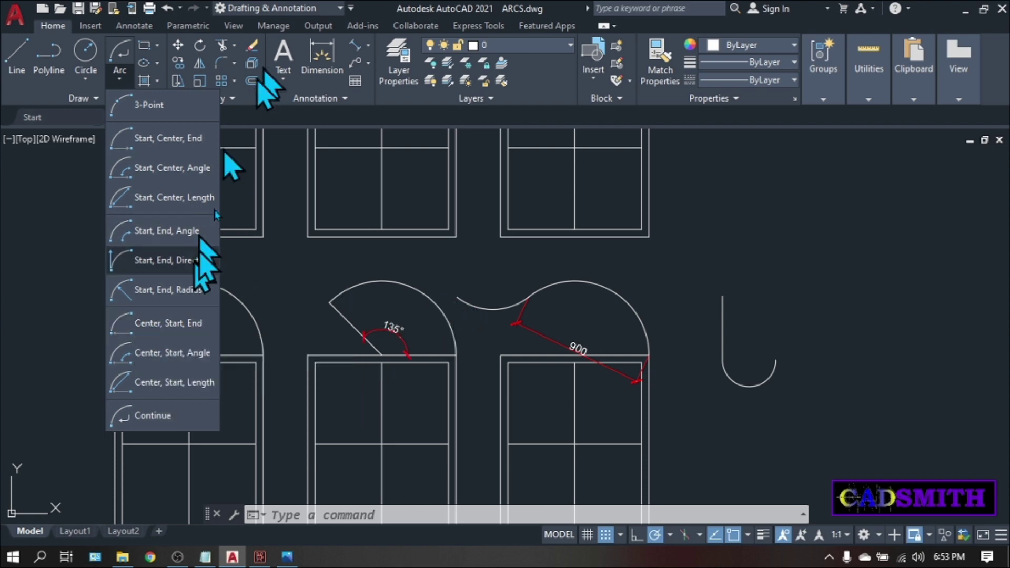
{"action": "left_click", "coordinate": [761, 259]}
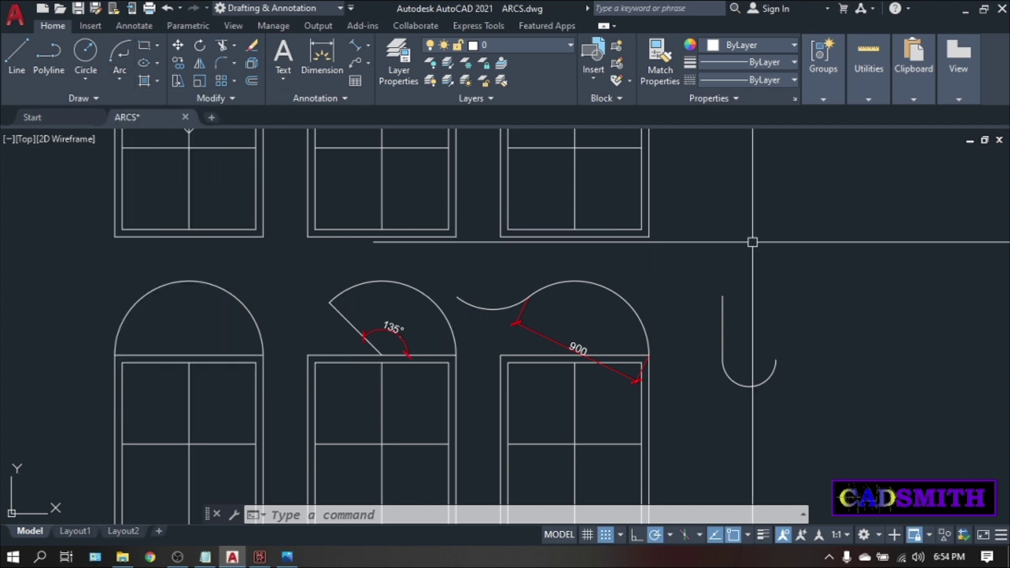
{"action": "left_click", "coordinate": [287, 556]}
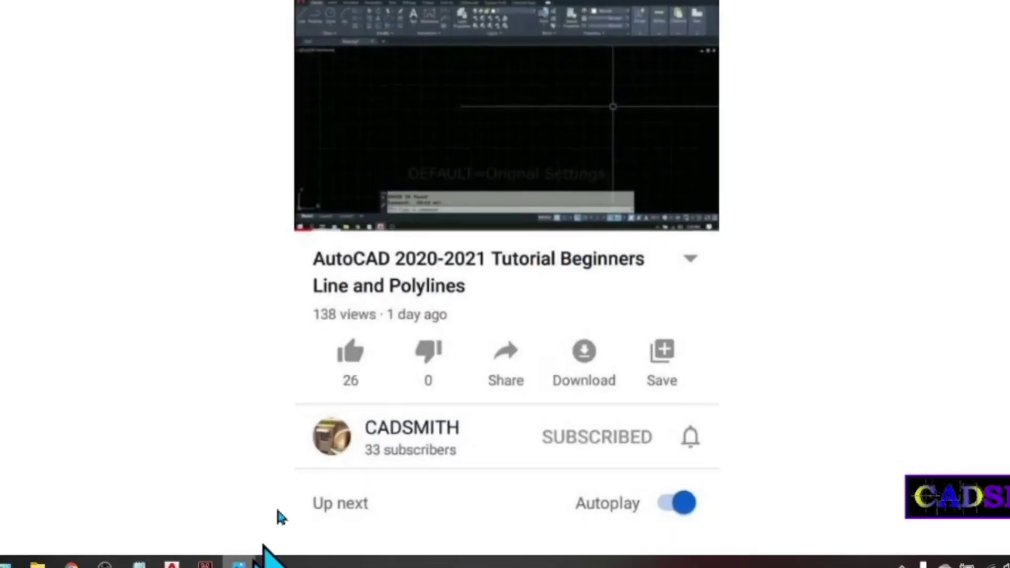